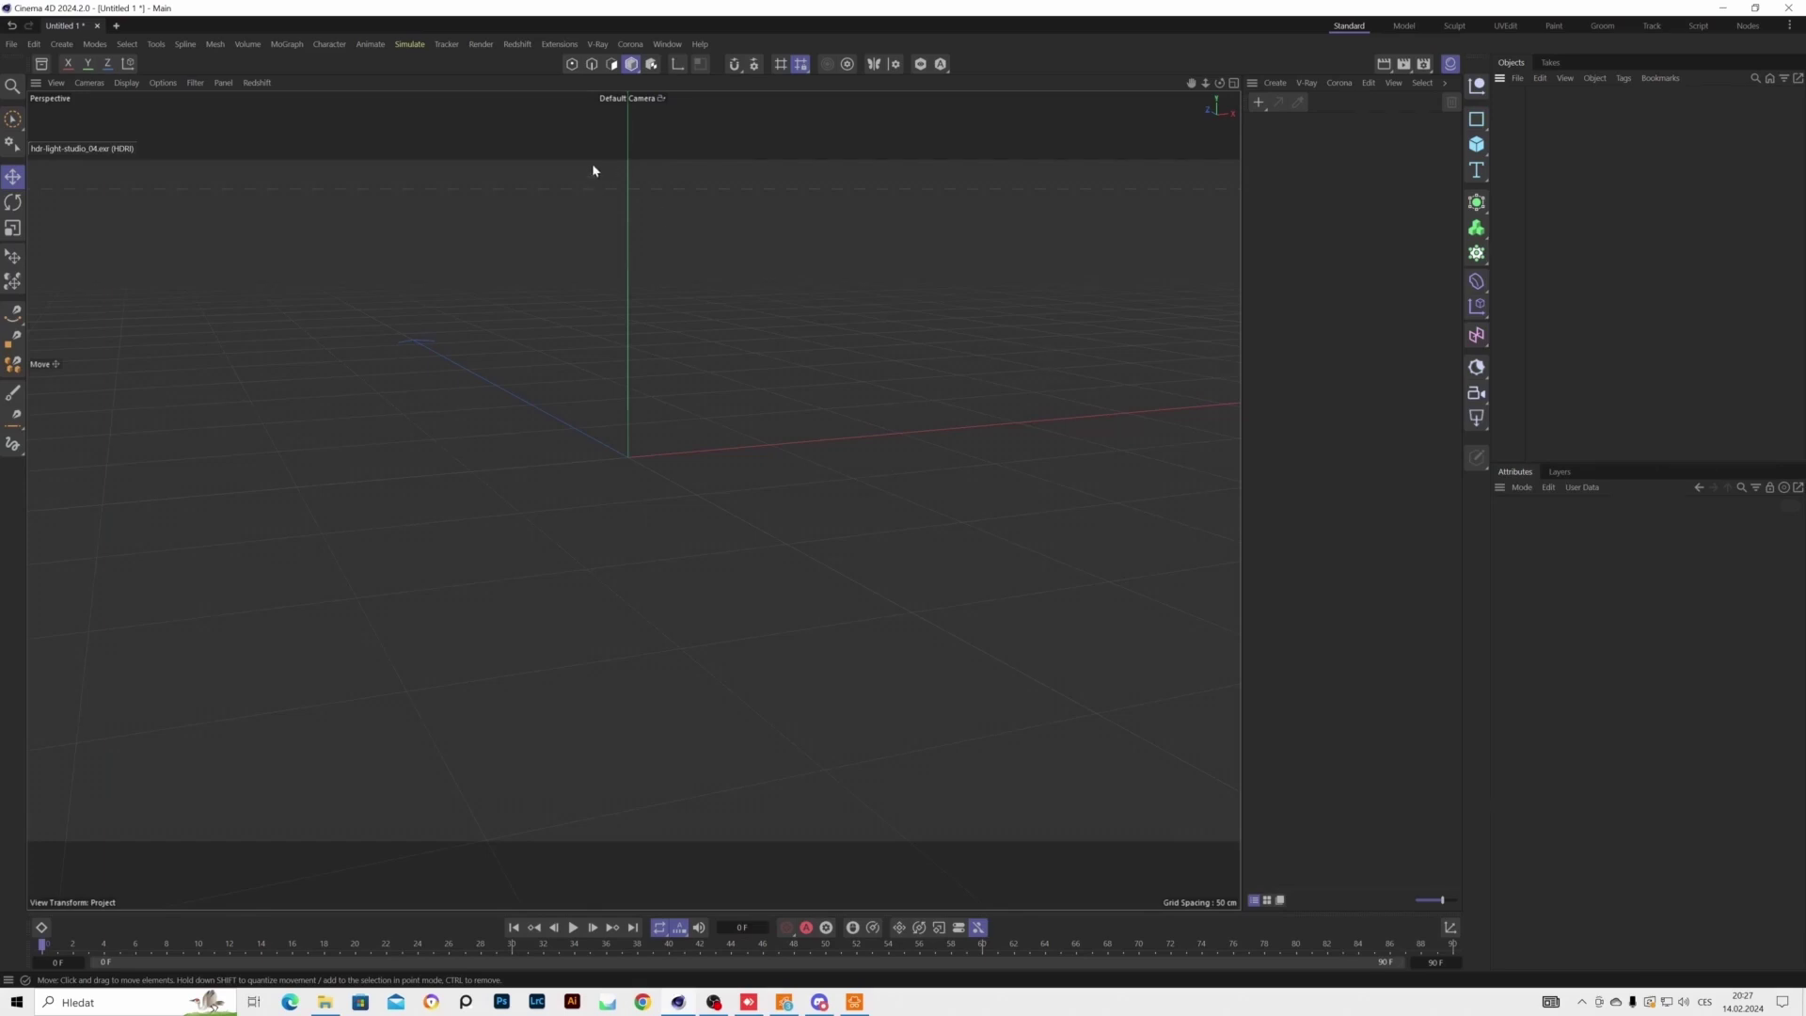
# Open the Extensions menu to find the Reawote PBR Loader entry
pyautogui.click(559, 44)
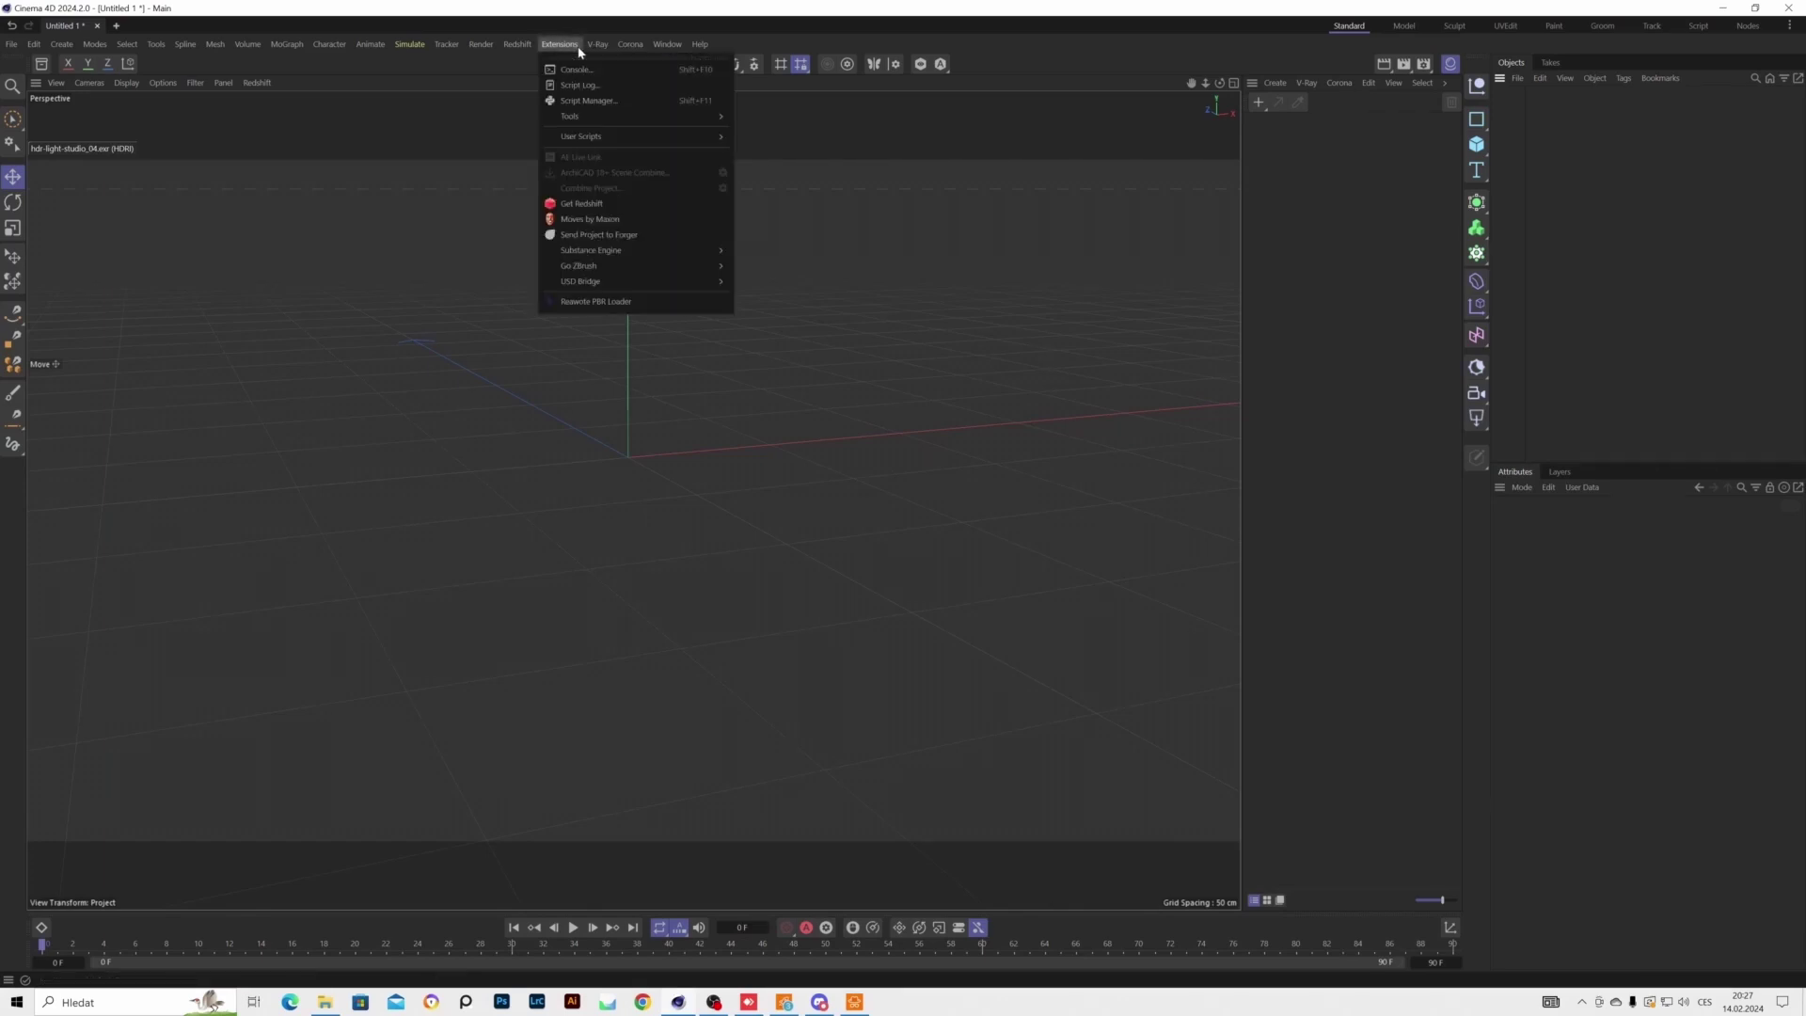
# Launch the Reawote PBR Loader, set its default renderer to V-ray, and close it
pyautogui.click(625, 303)
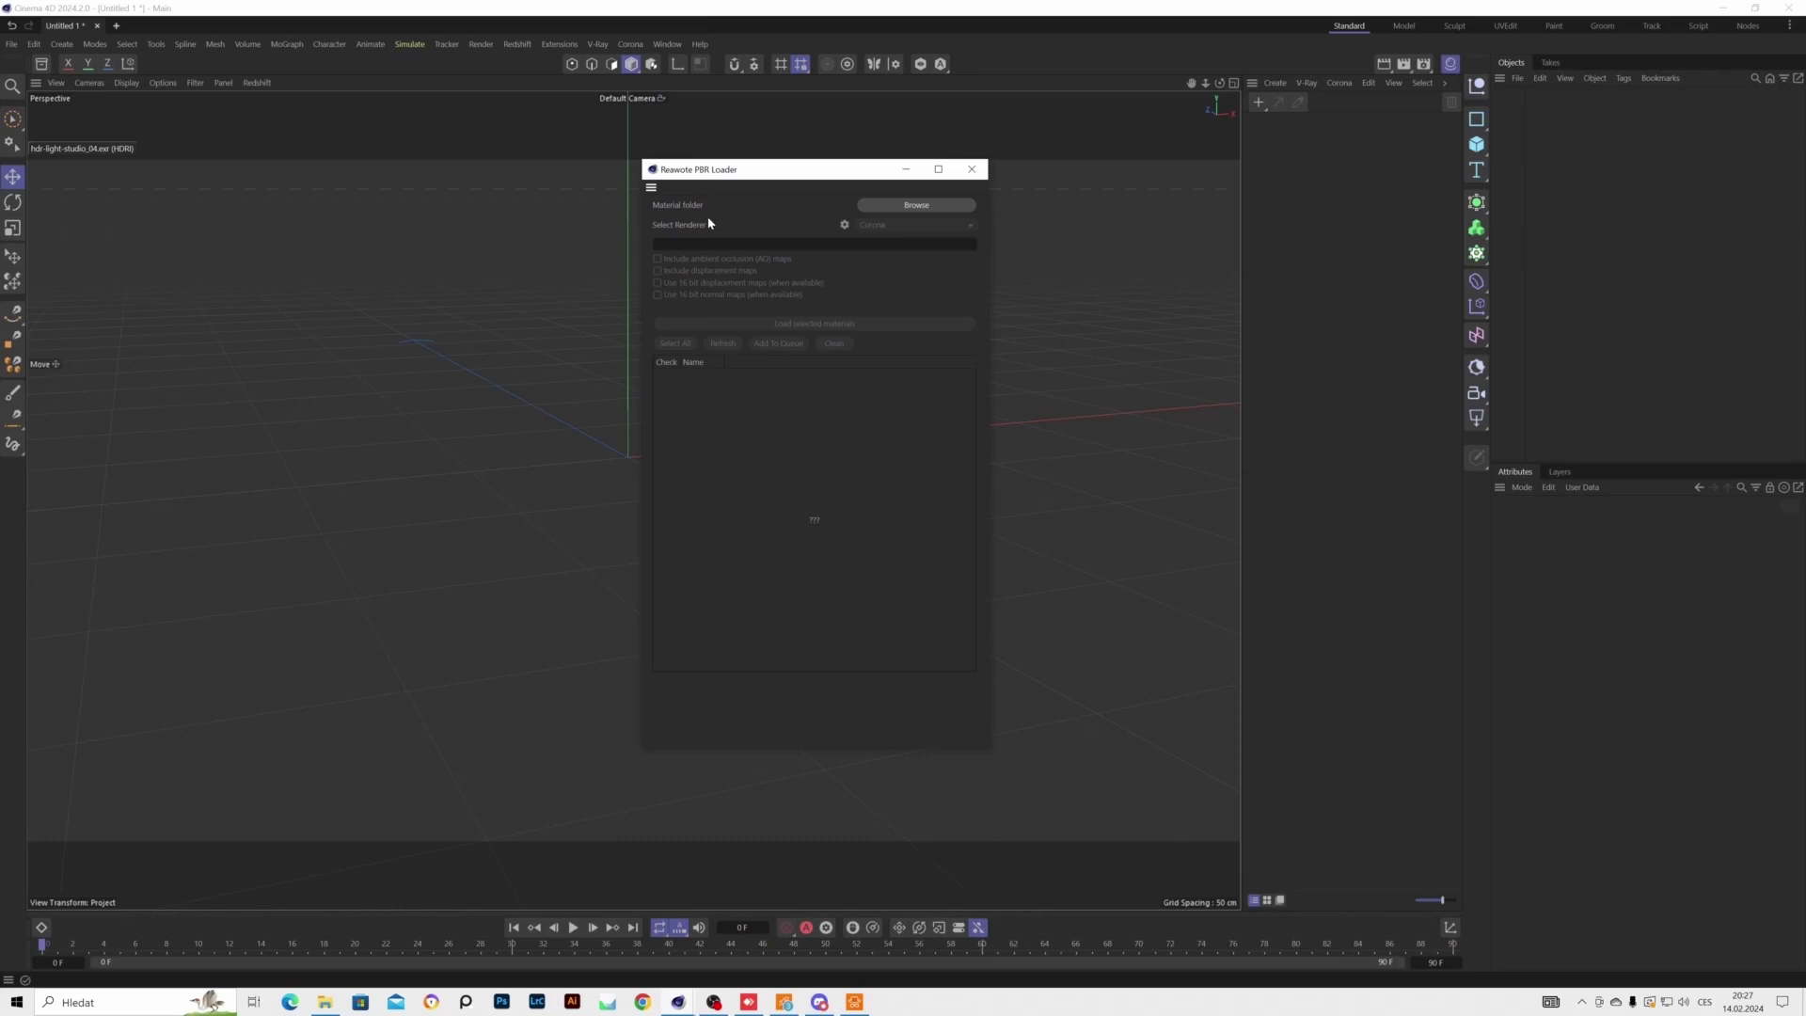
pyautogui.click(843, 225)
pyautogui.click(1100, 267)
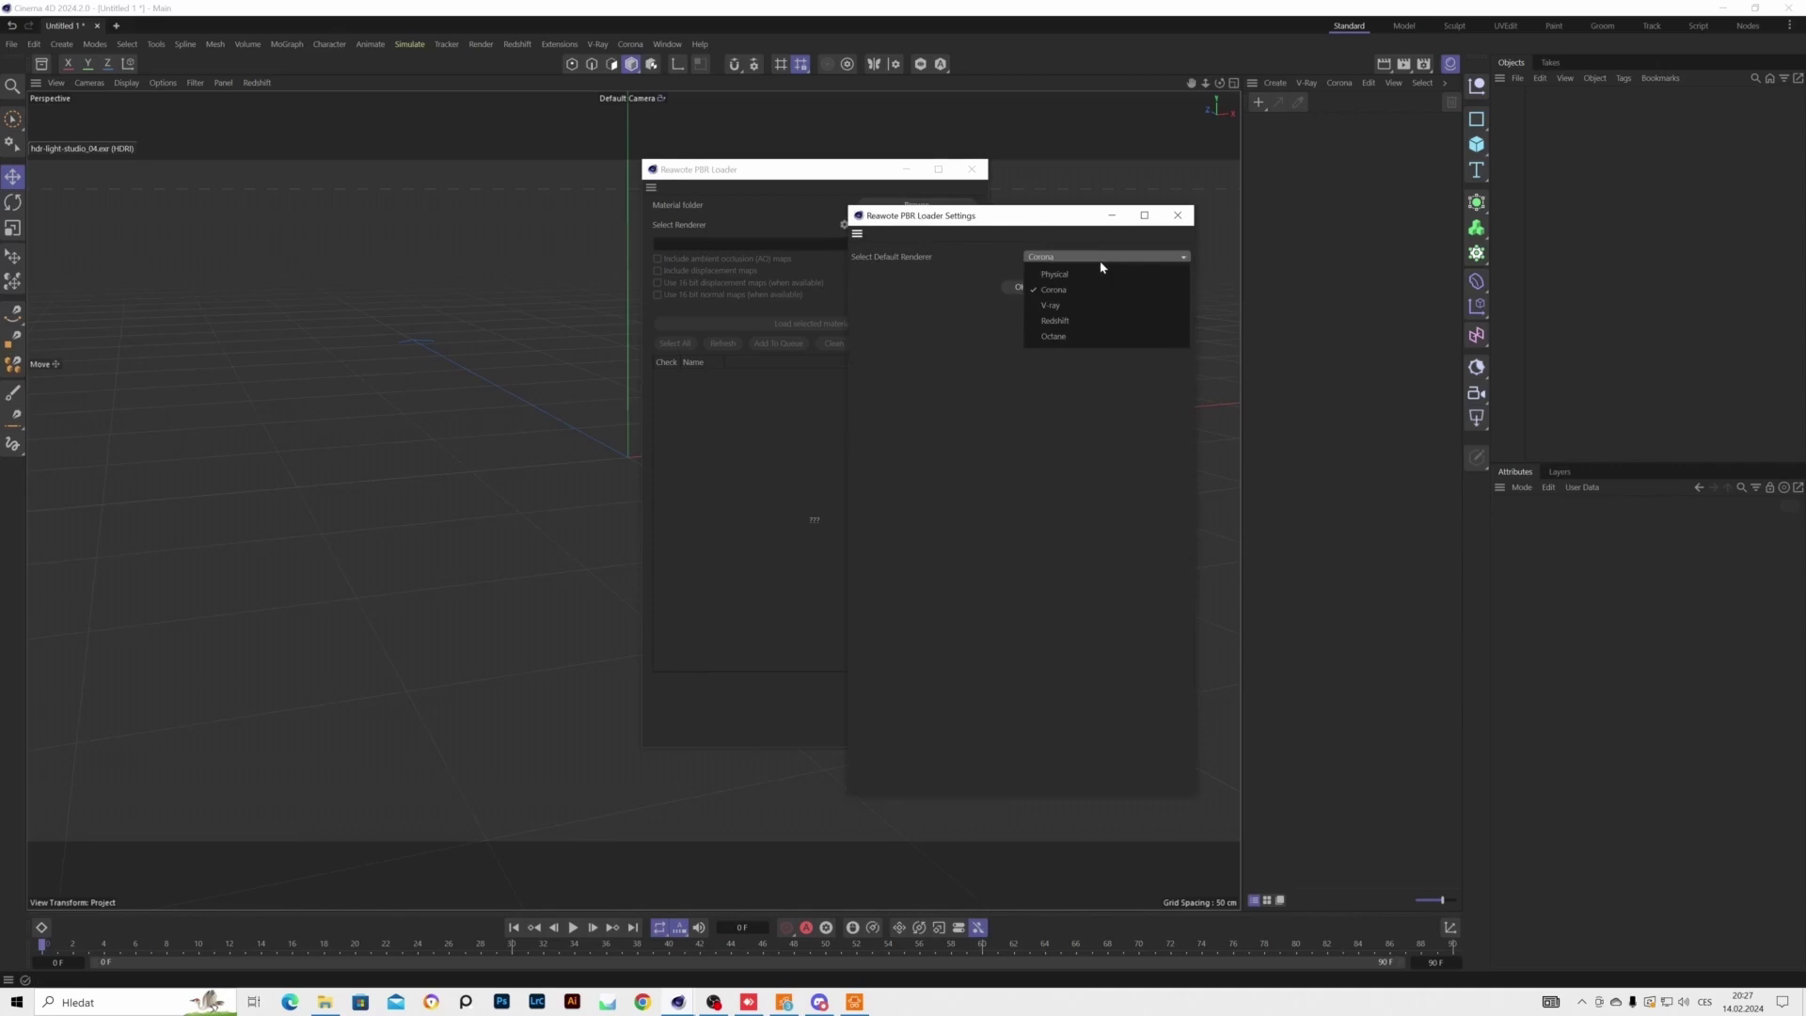
pyautogui.click(1085, 306)
pyautogui.click(1020, 287)
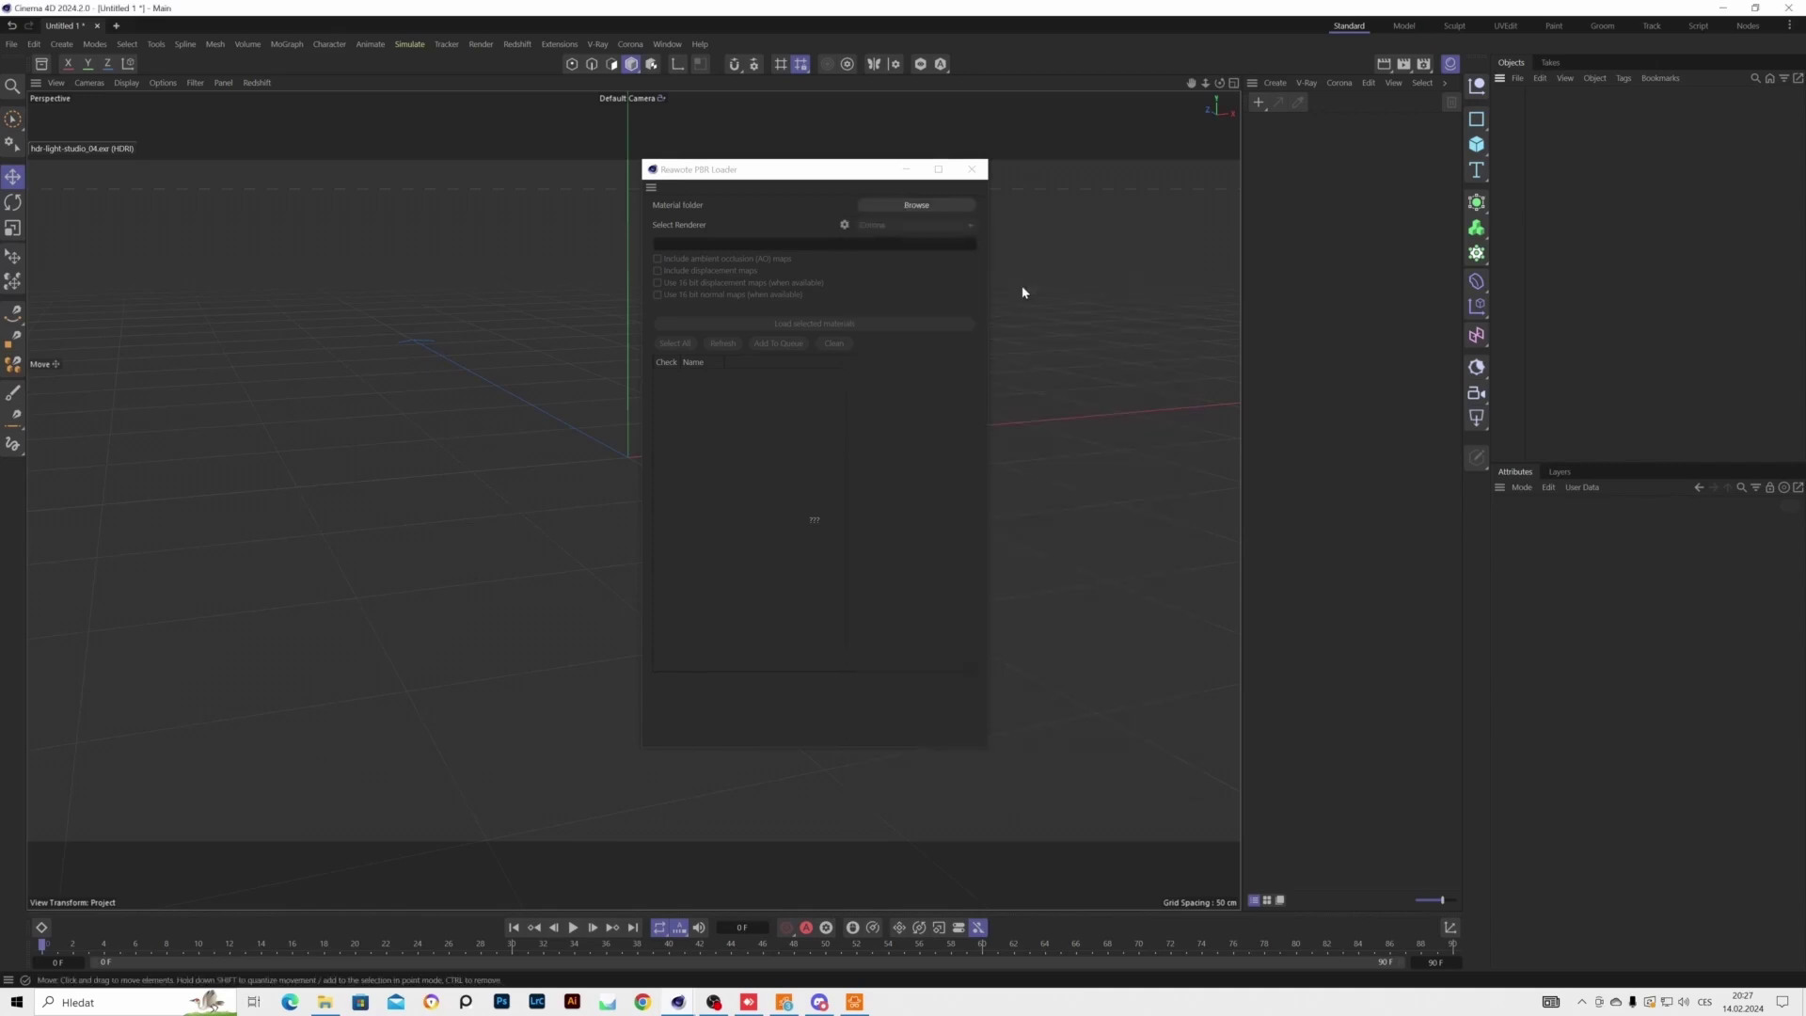
pyautogui.click(971, 169)
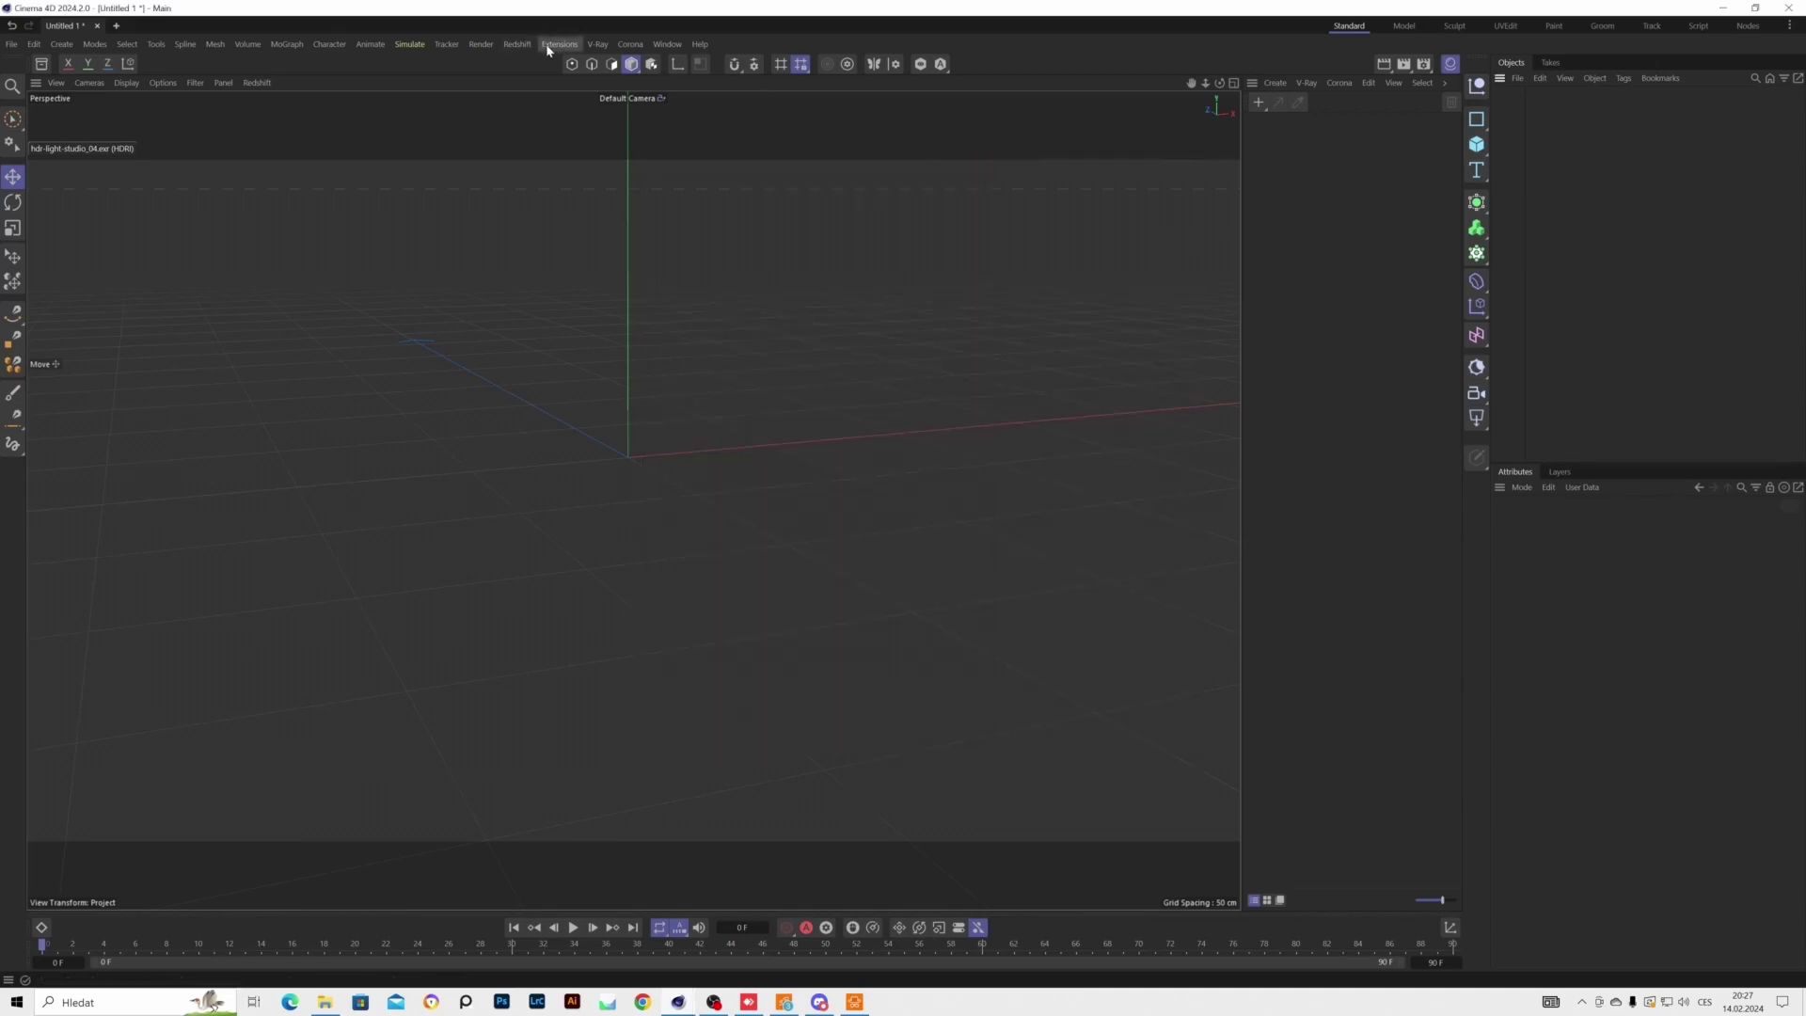
# Relaunch the PBR Loader and switch its default renderer back to Corona
pyautogui.click(559, 43)
pyautogui.click(632, 301)
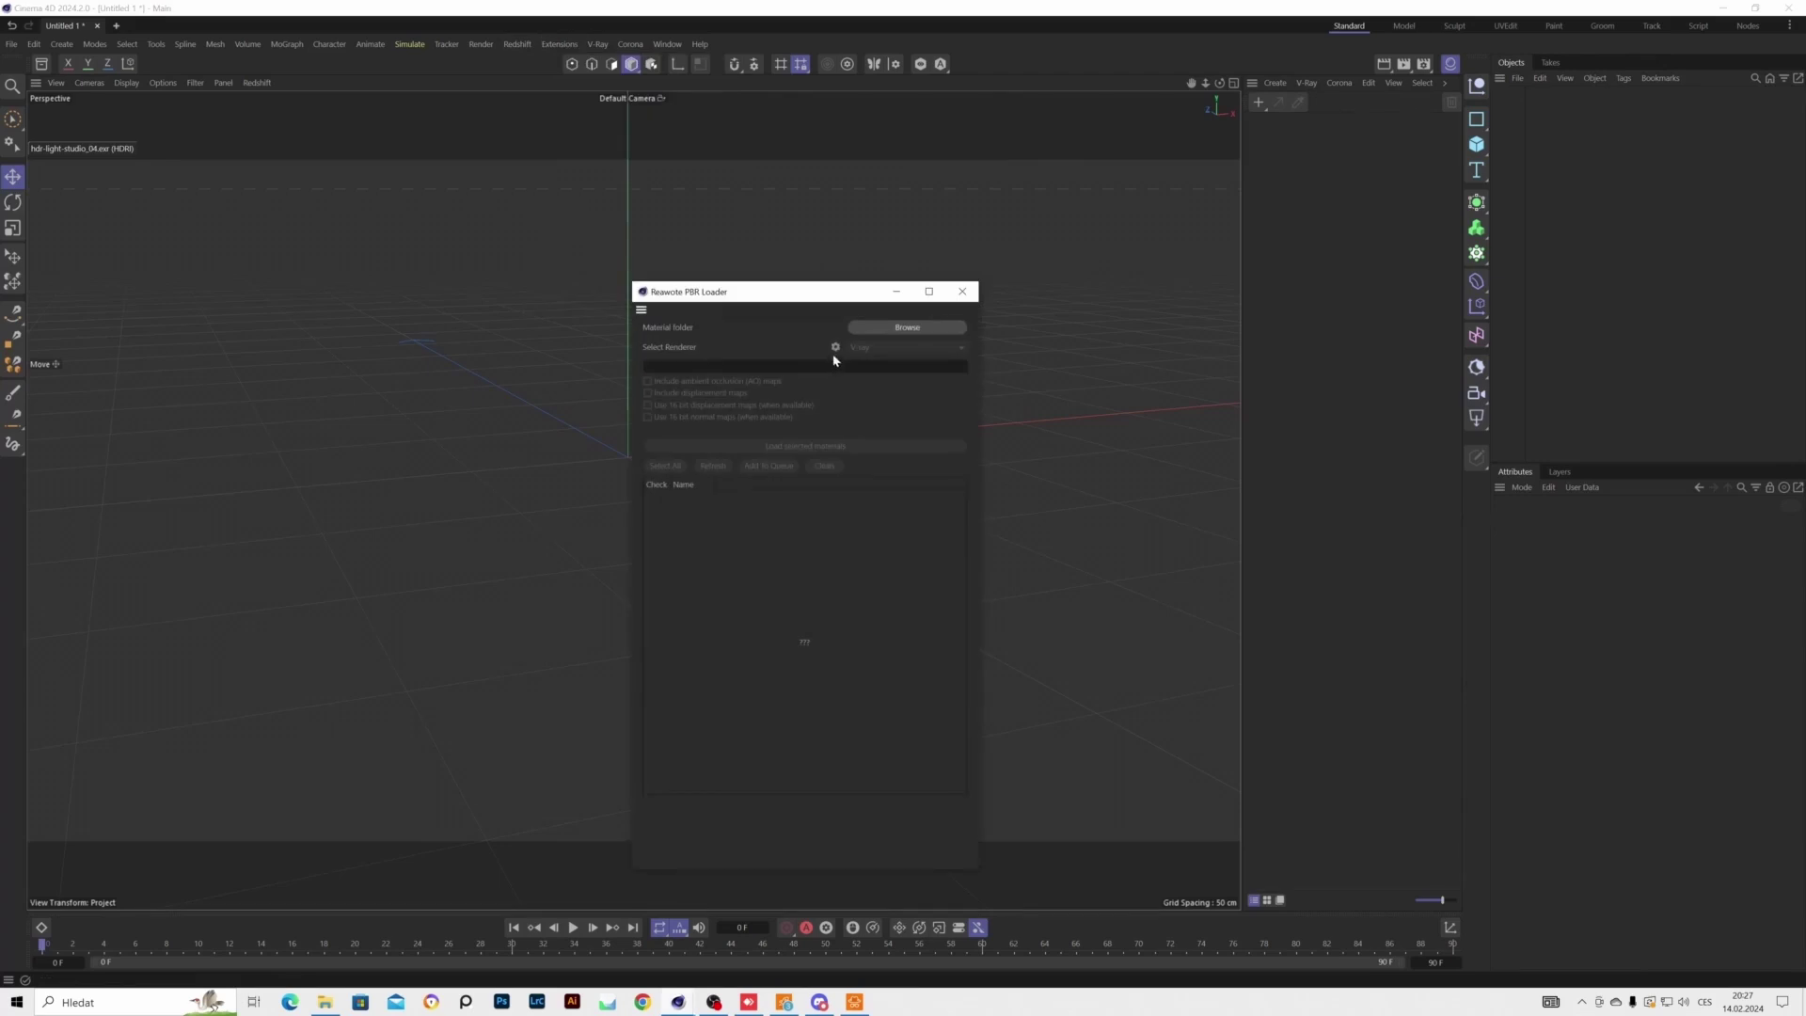
pyautogui.click(835, 347)
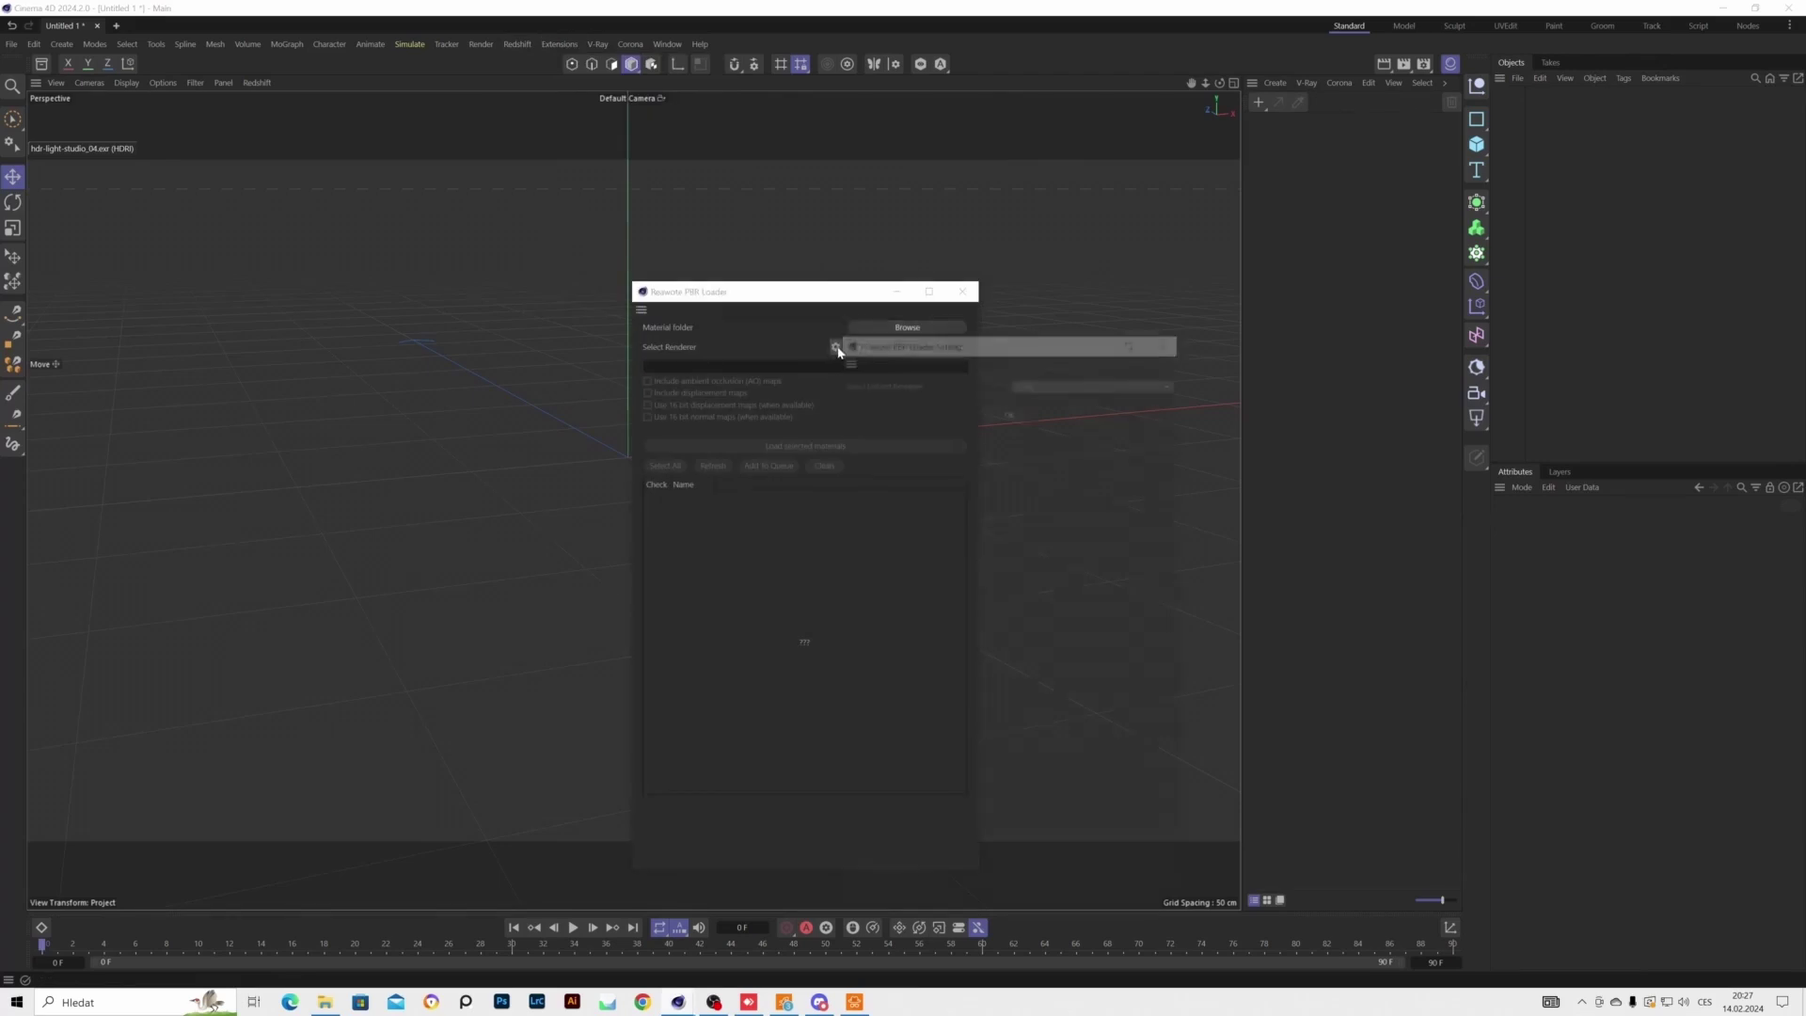
pyautogui.click(1039, 380)
pyautogui.click(1024, 408)
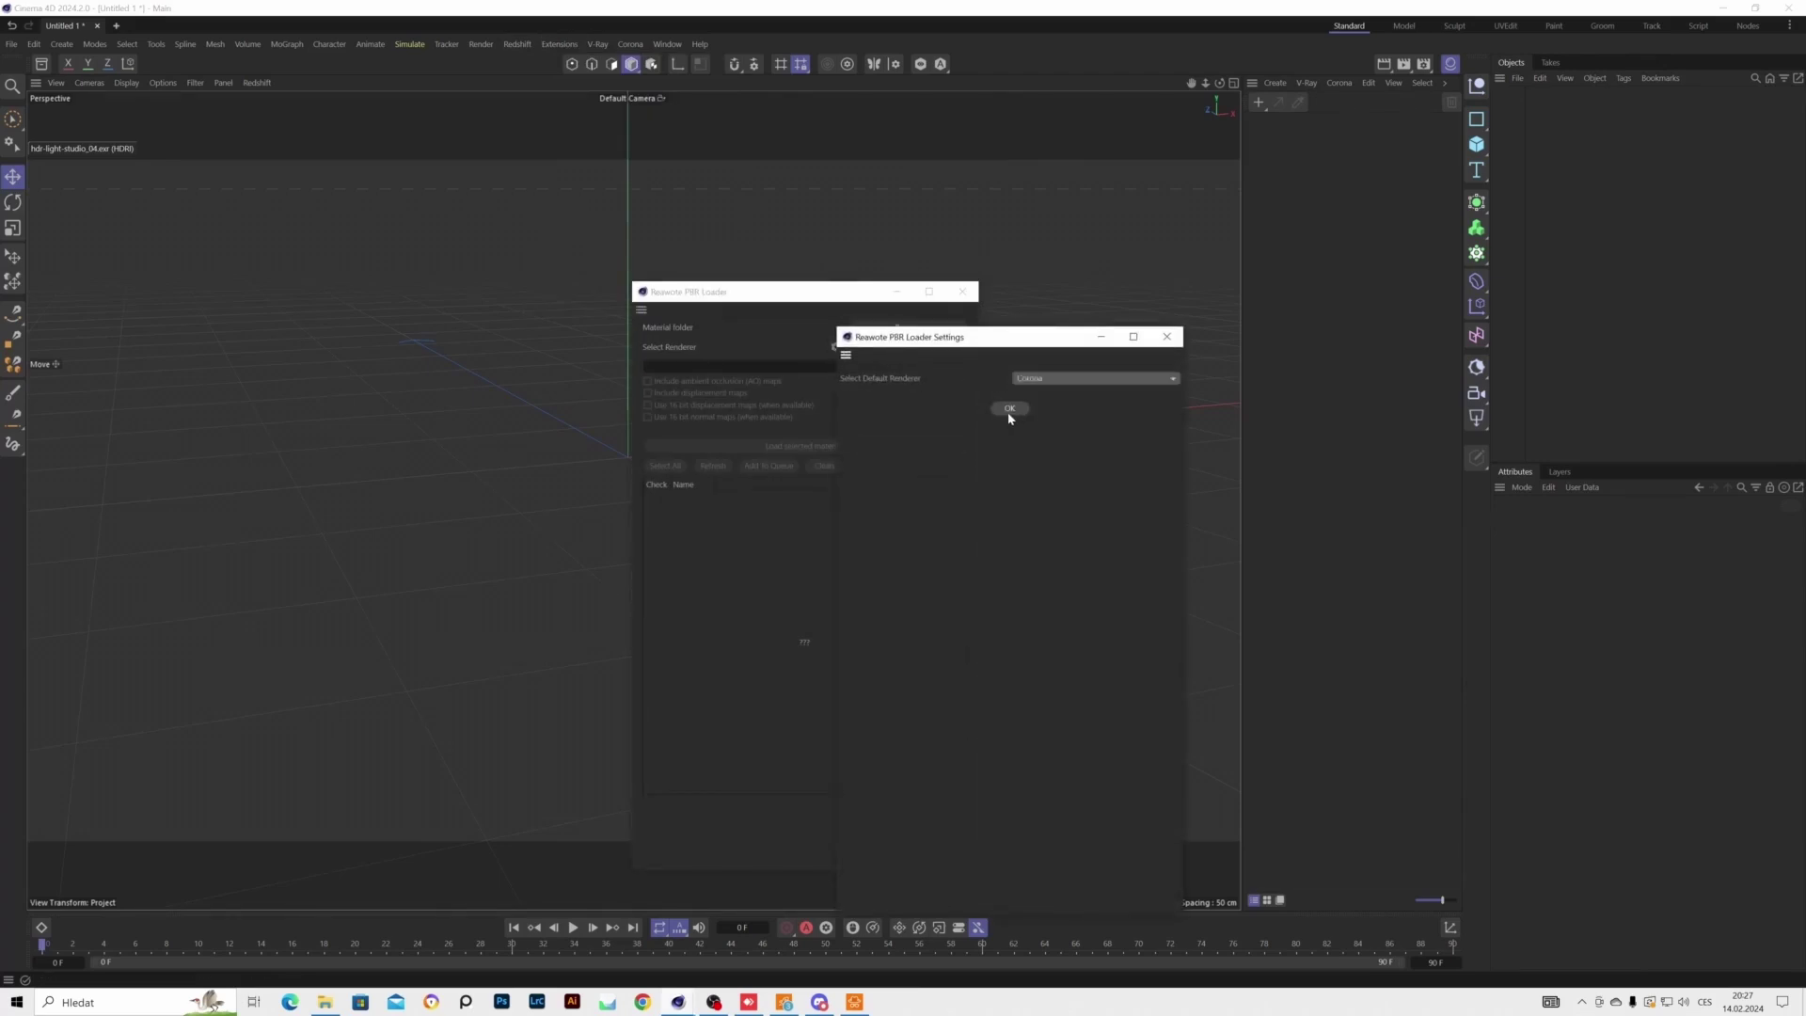
pyautogui.click(1009, 408)
pyautogui.click(960, 292)
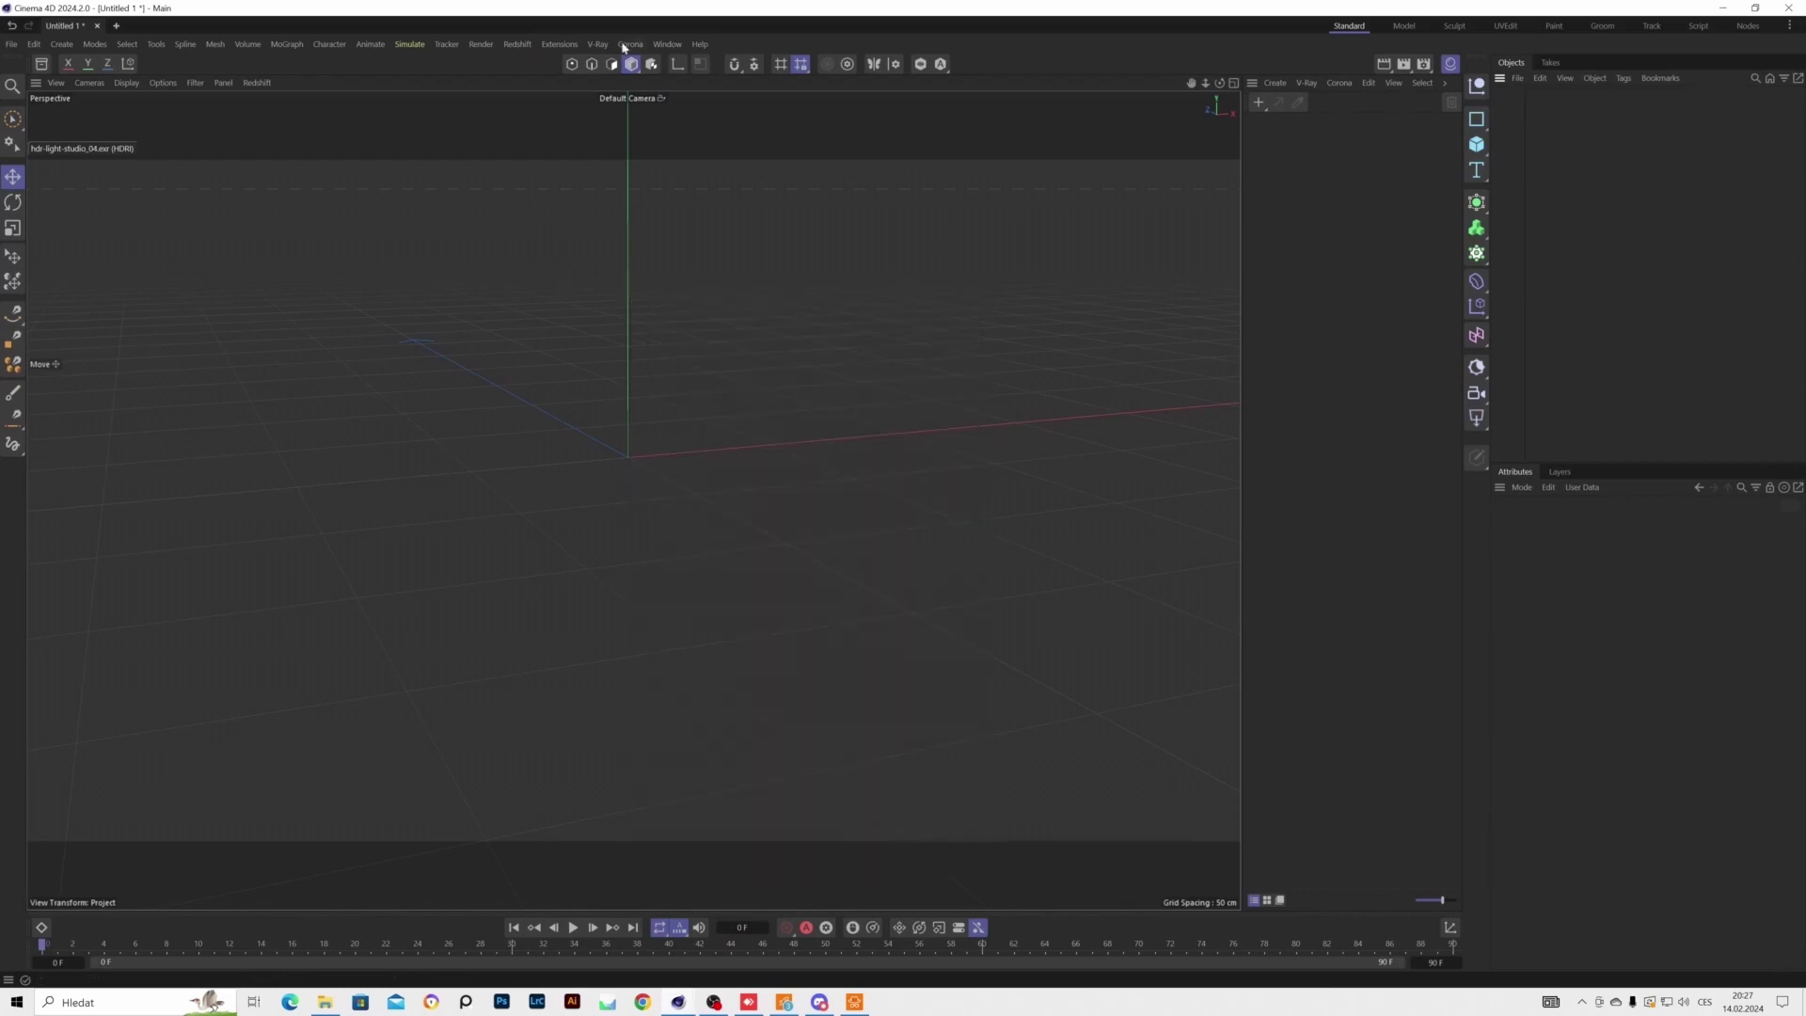
pyautogui.click(559, 44)
# Load the test materials folder into the PBR Loader and check all three materials, including LOCKER
pyautogui.click(689, 303)
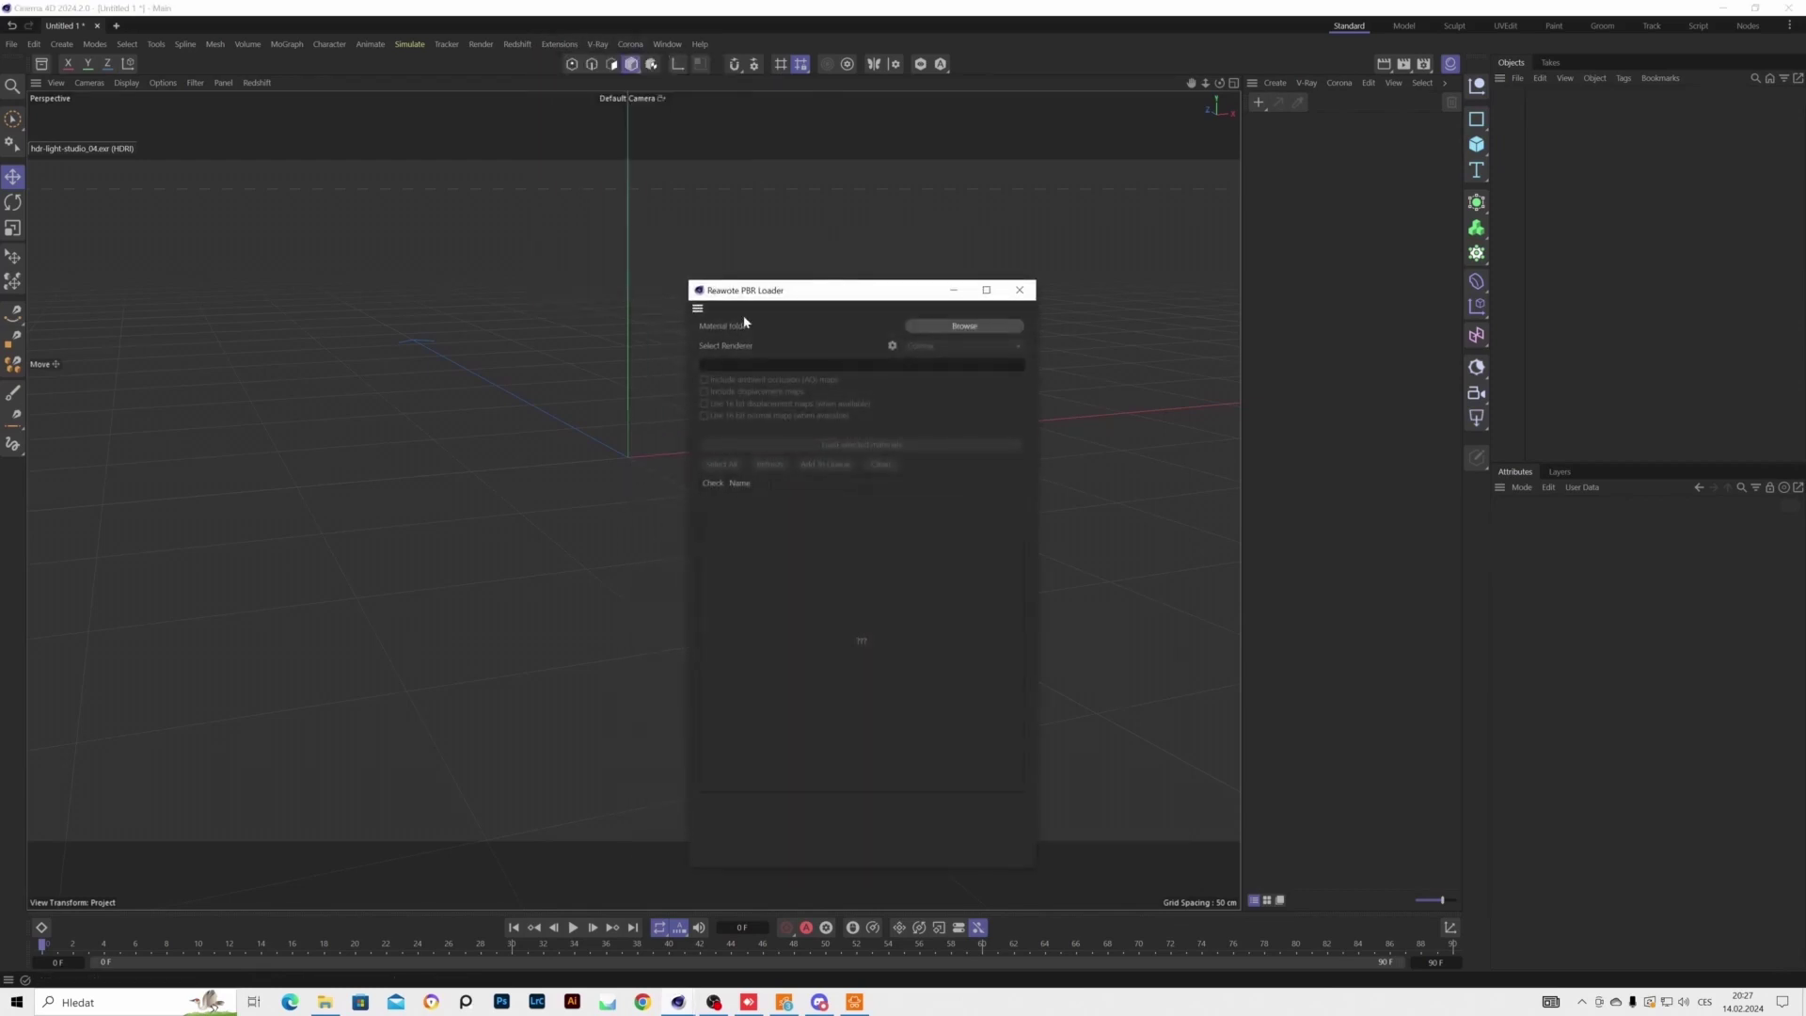
pyautogui.click(898, 214)
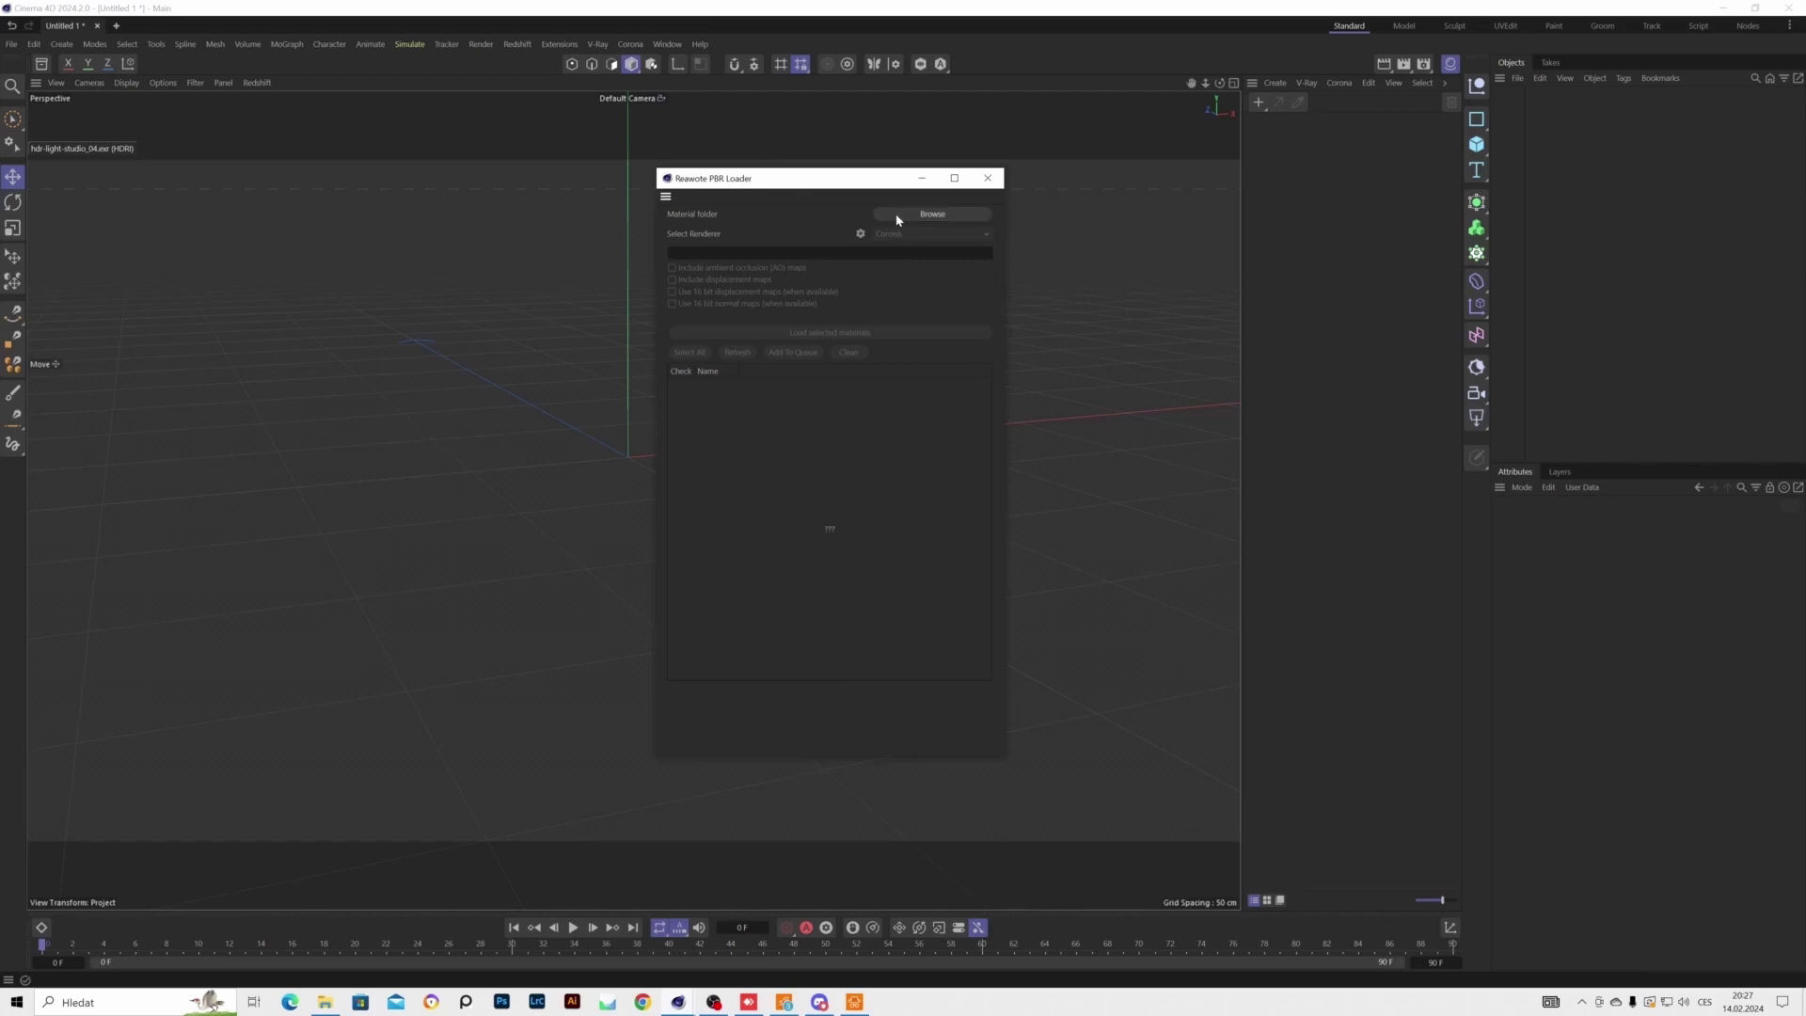
pyautogui.doubleClick(967, 324)
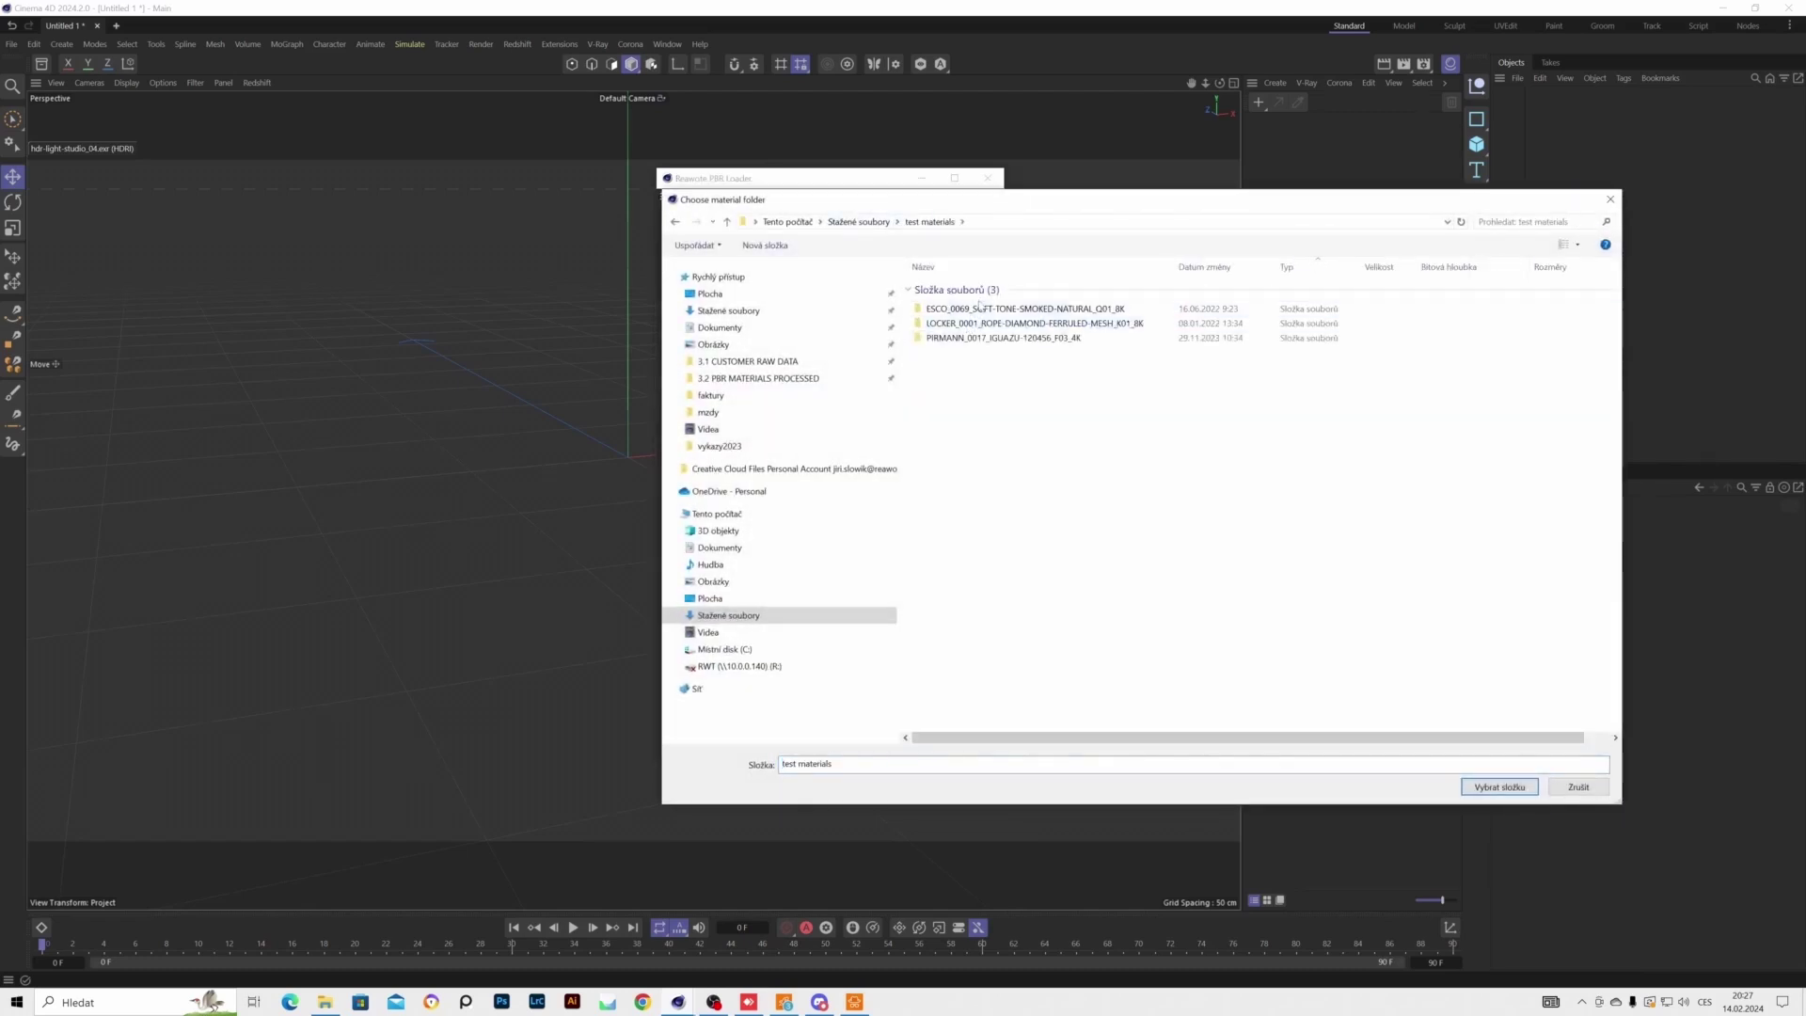
pyautogui.click(1499, 787)
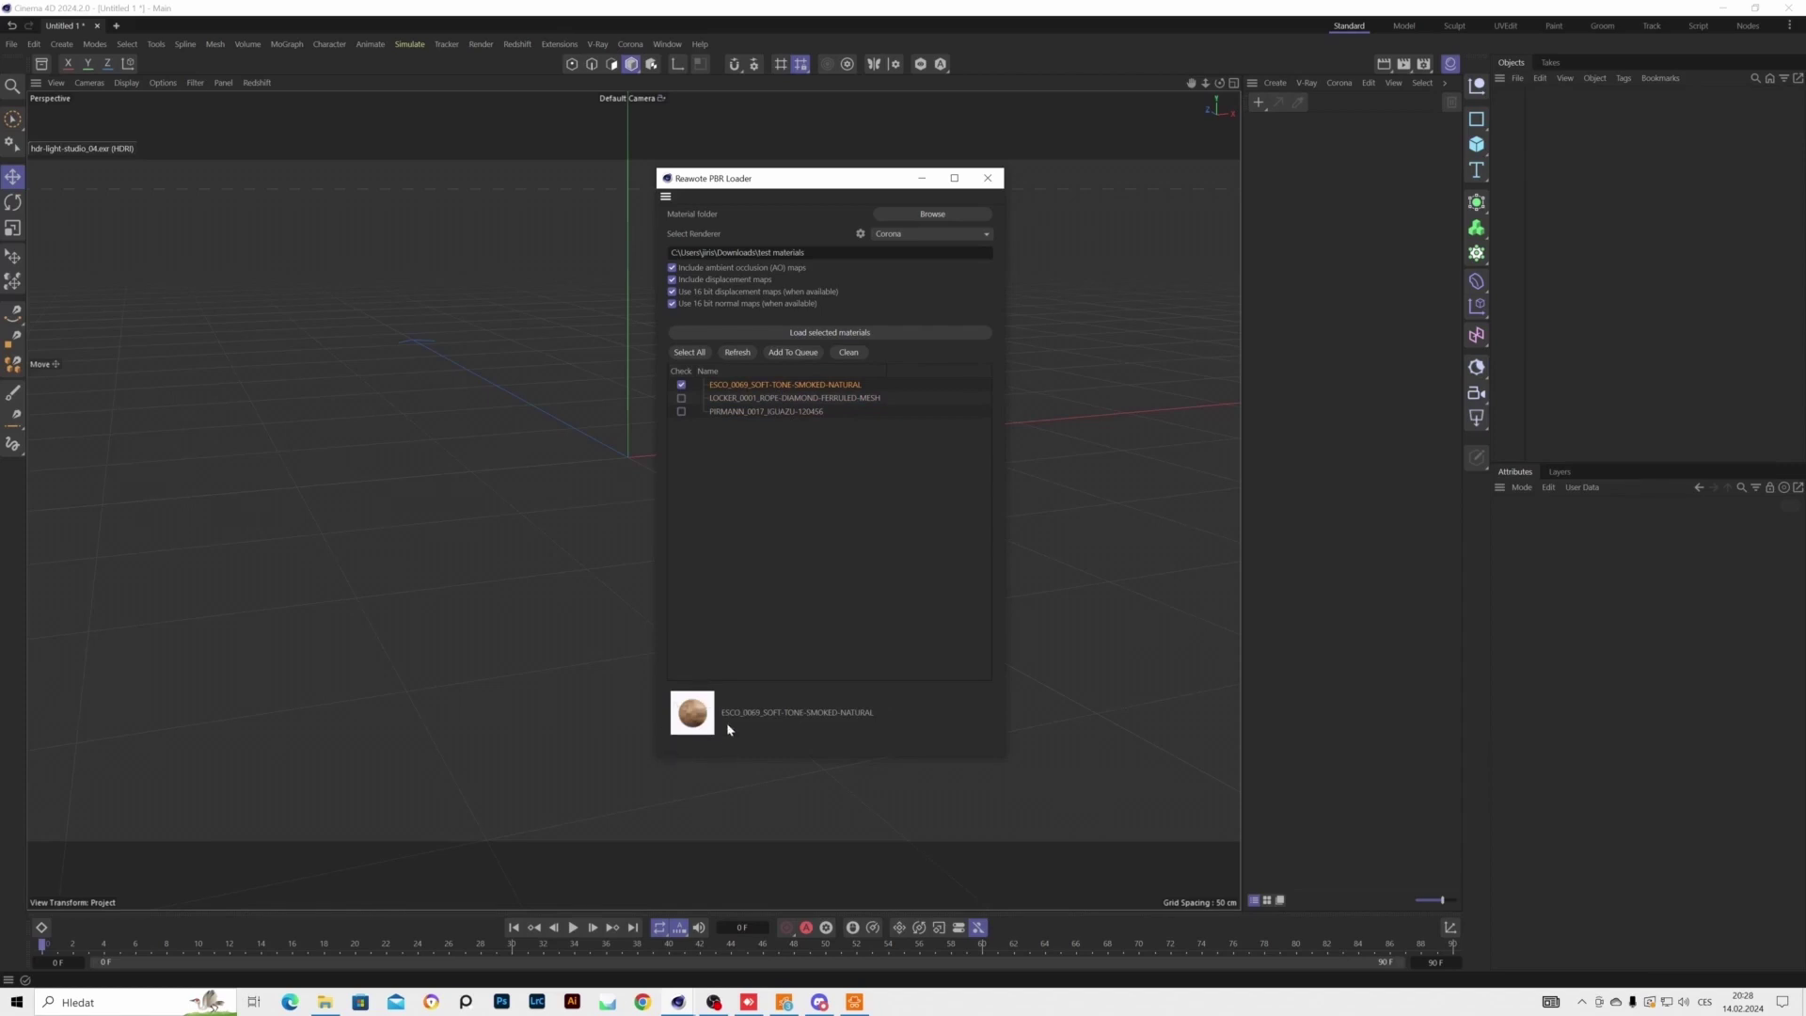
pyautogui.click(682, 399)
pyautogui.click(691, 353)
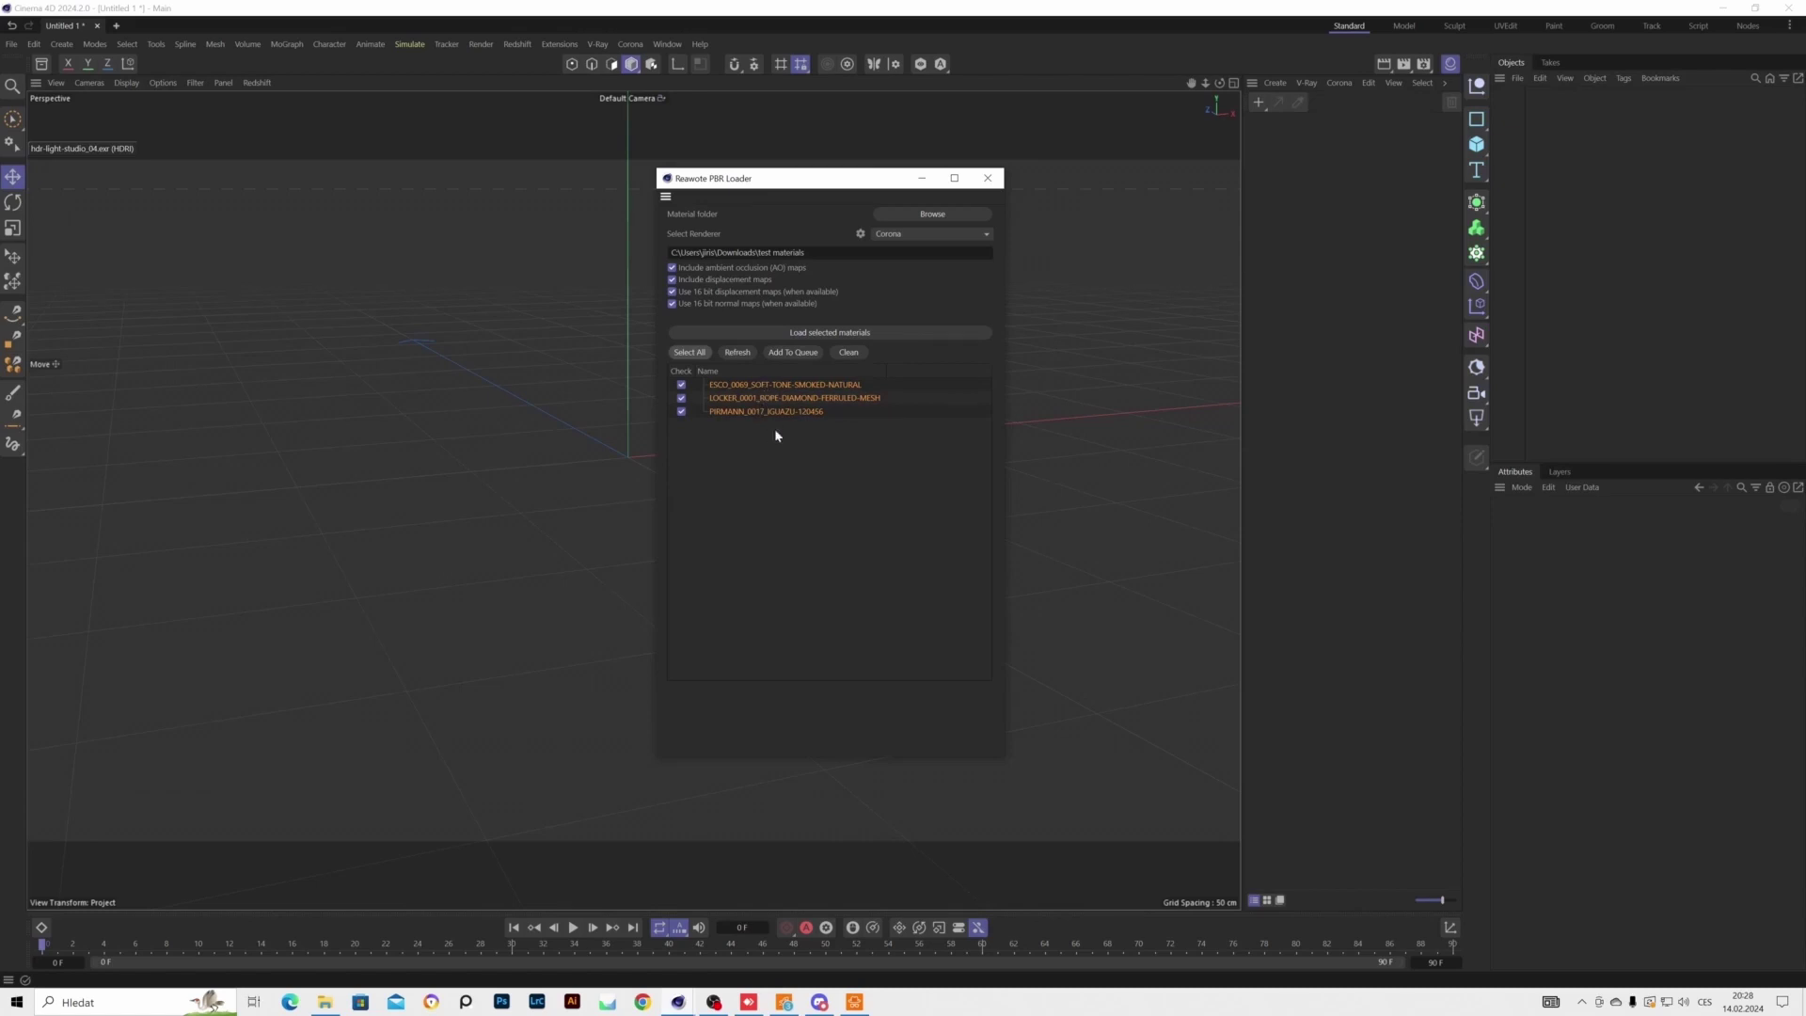
# Queue test materials, then clear the list and browse to test materials again
pyautogui.click(794, 354)
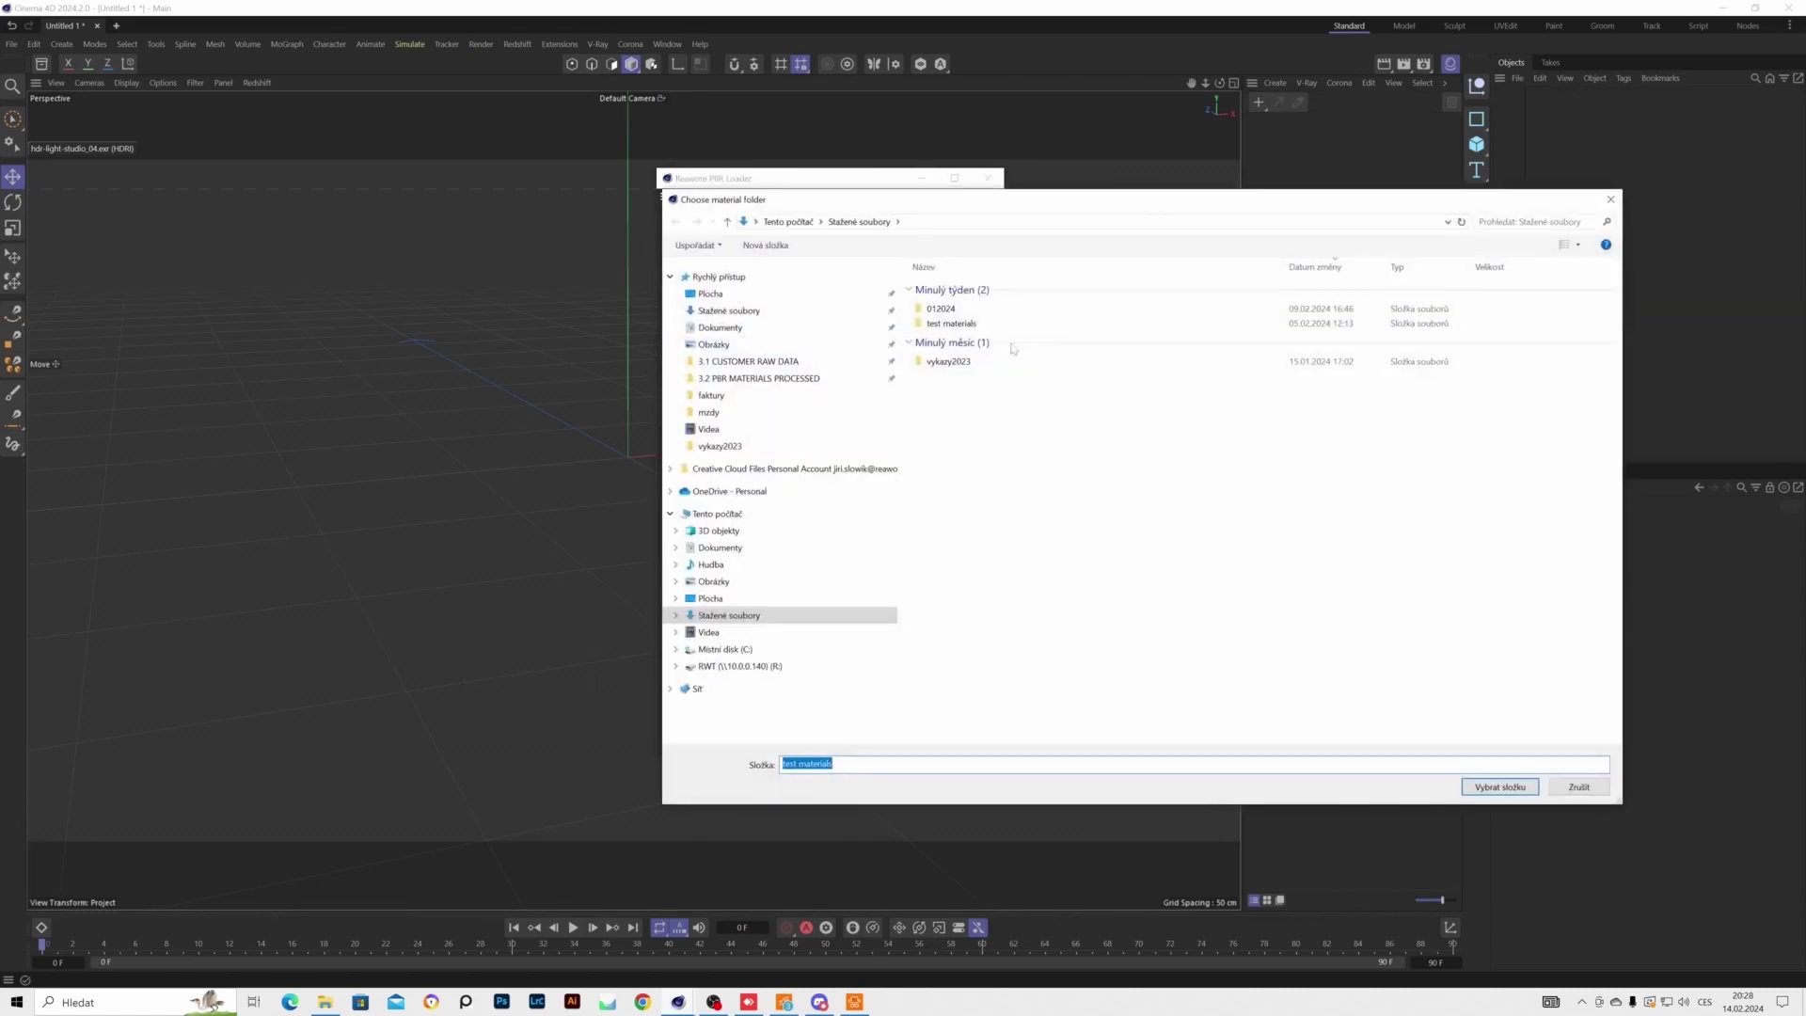
pyautogui.click(1500, 786)
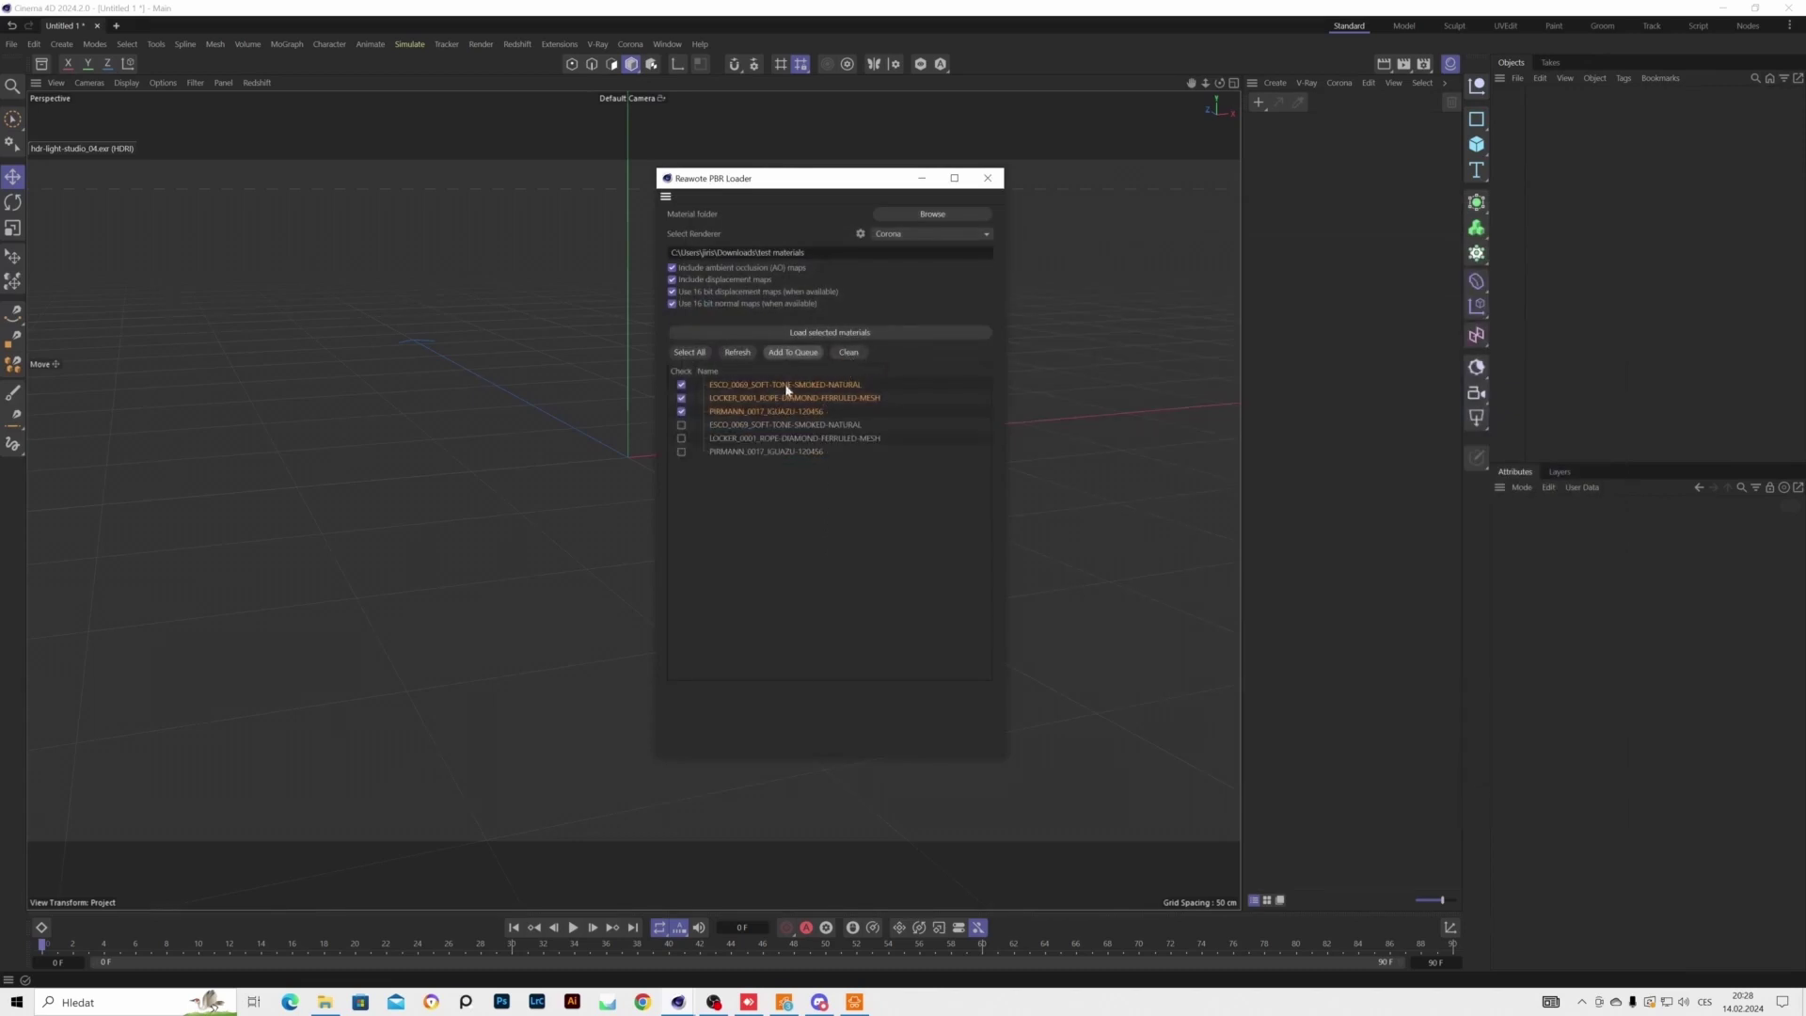
pyautogui.click(847, 353)
pyautogui.click(908, 214)
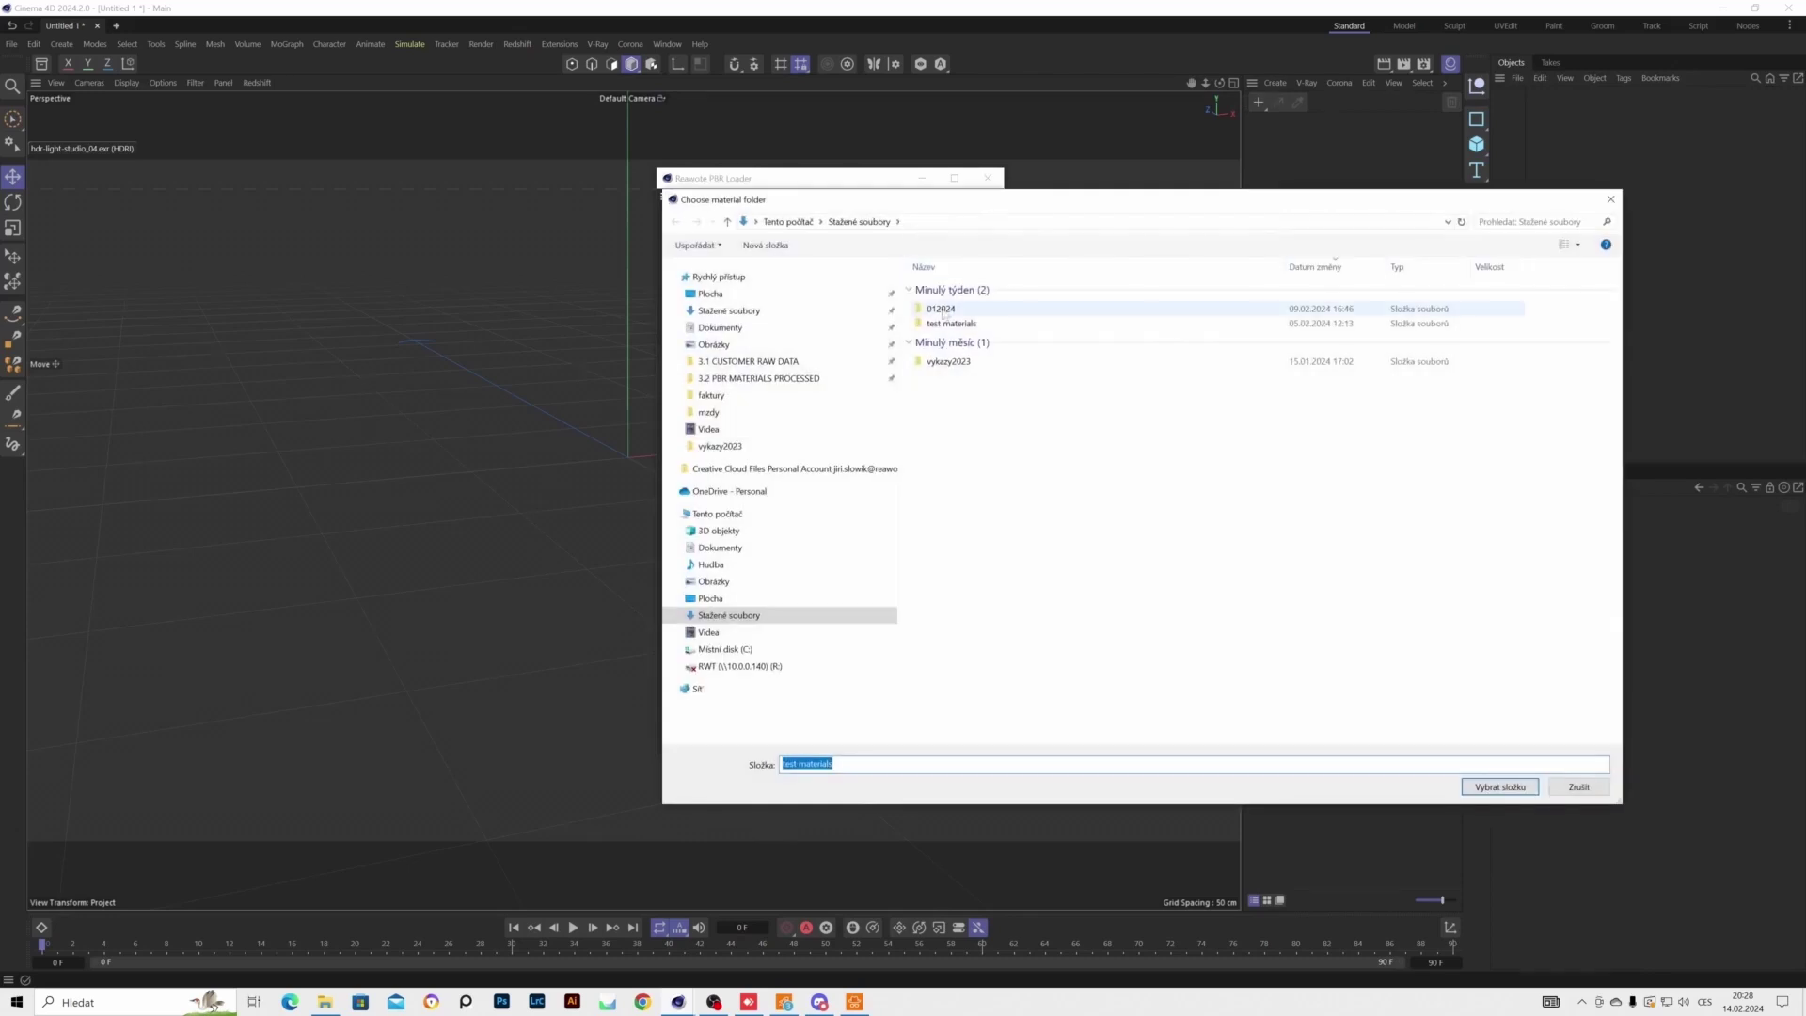
pyautogui.press('Return')
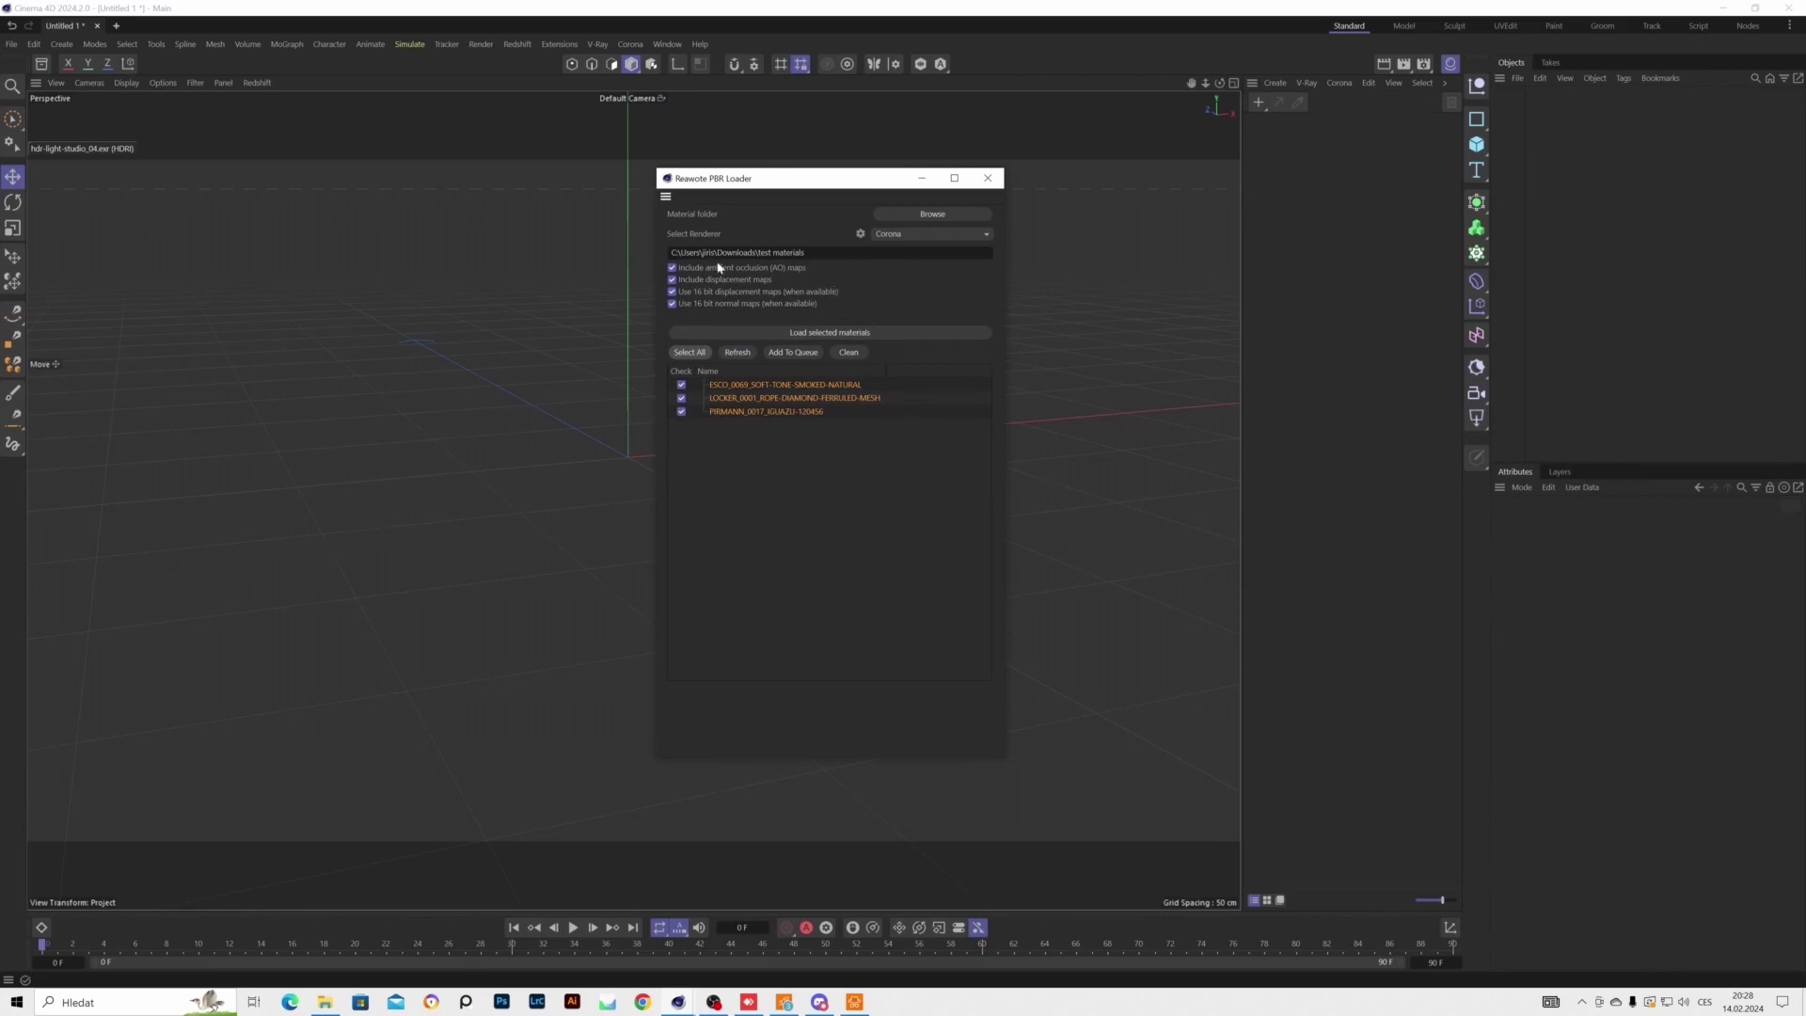
# Load the three checked materials, then set ESCO's displacement Max level to 0.1 cm
pyautogui.click(671, 304)
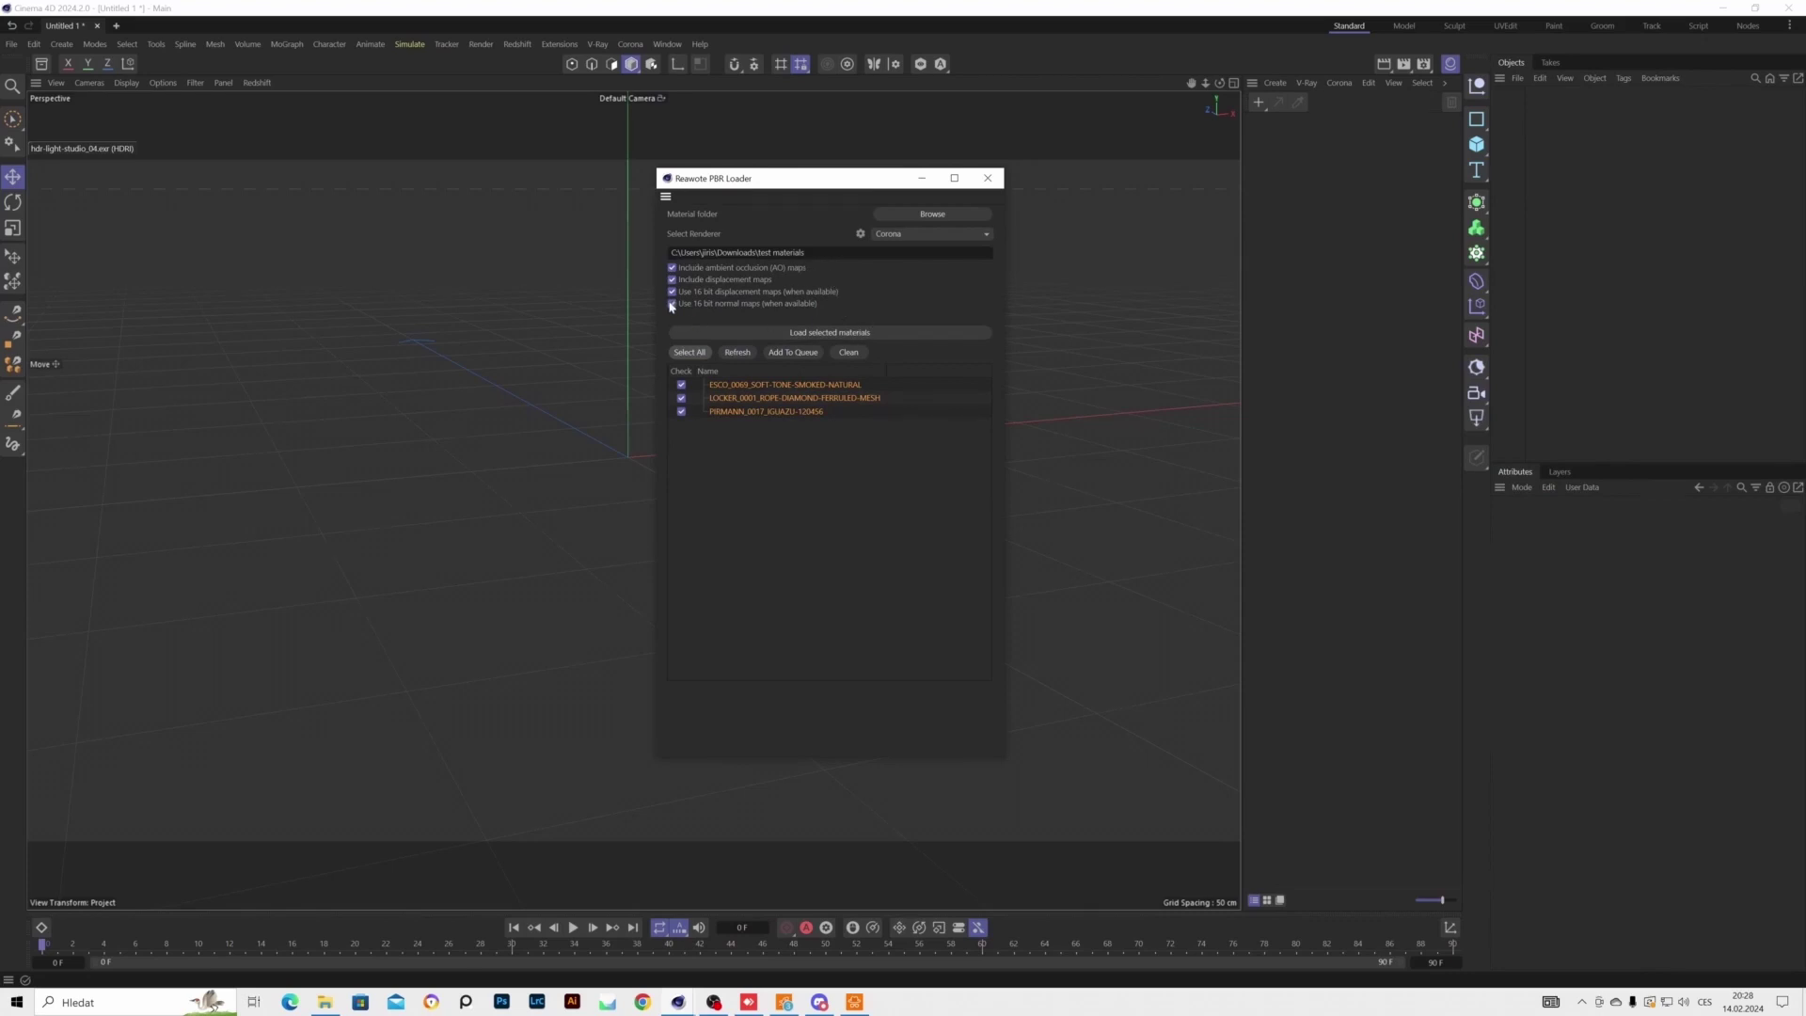
pyautogui.click(748, 333)
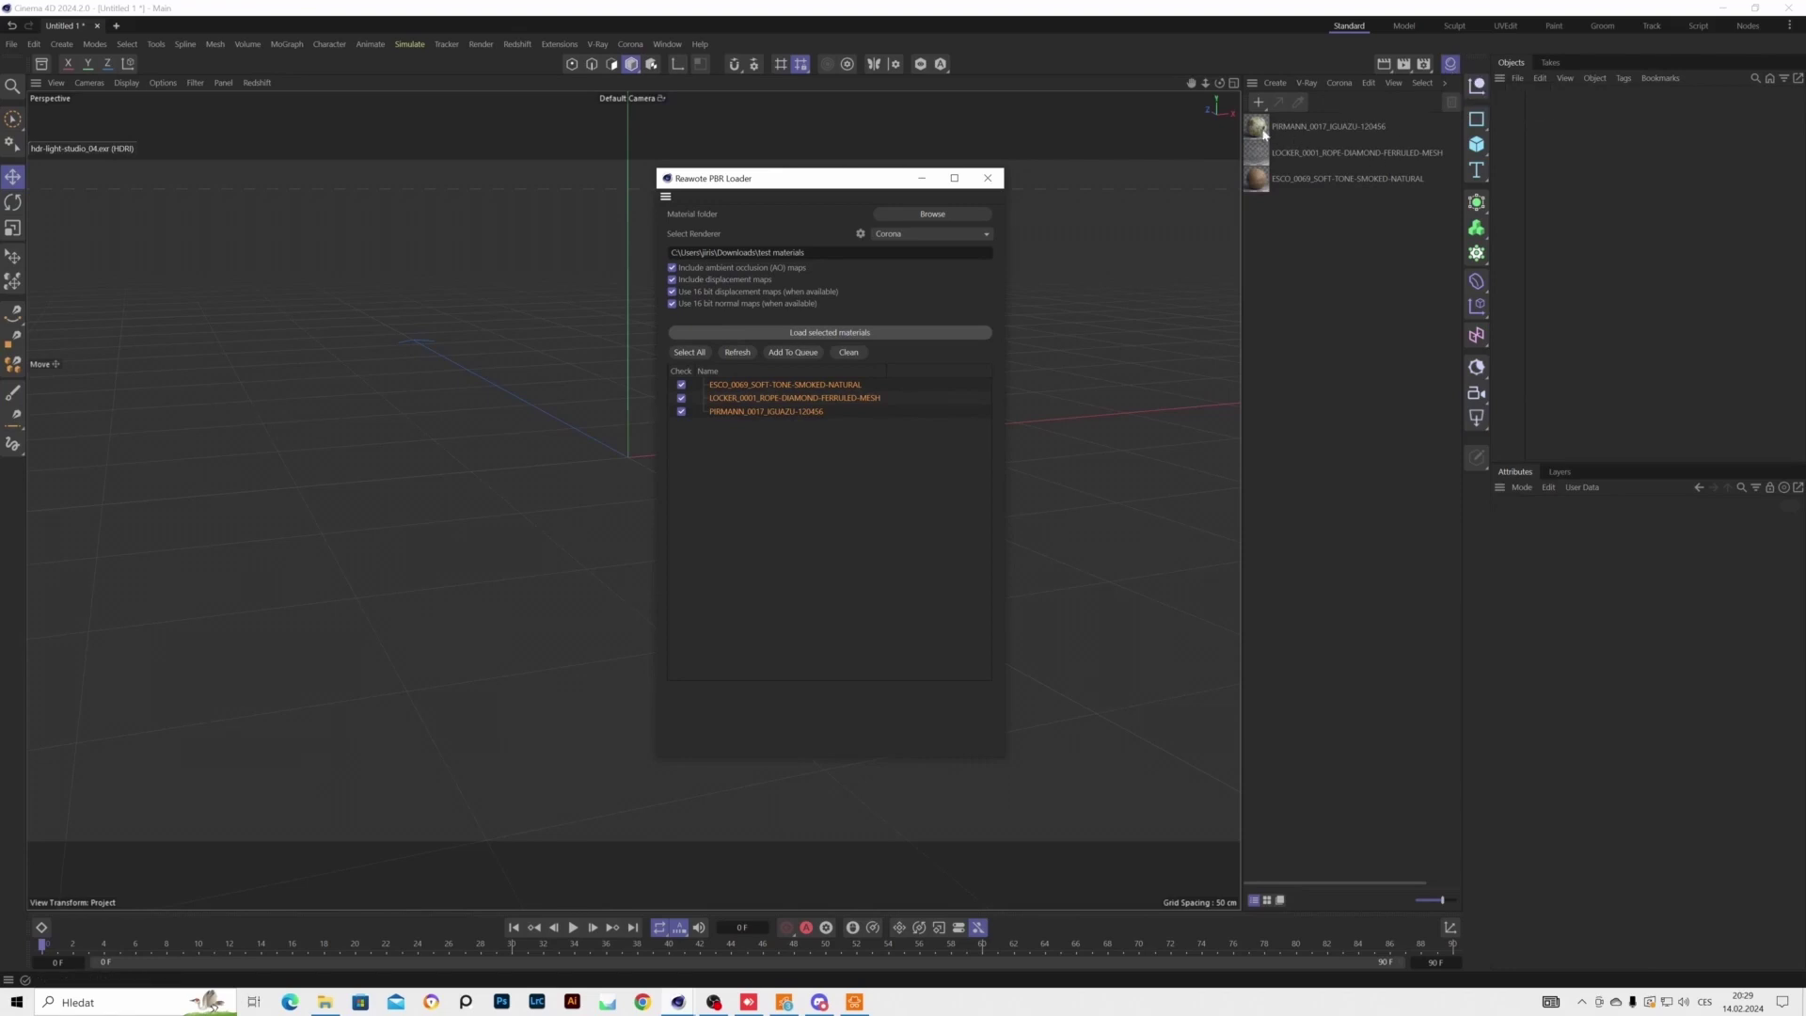
pyautogui.click(1263, 182)
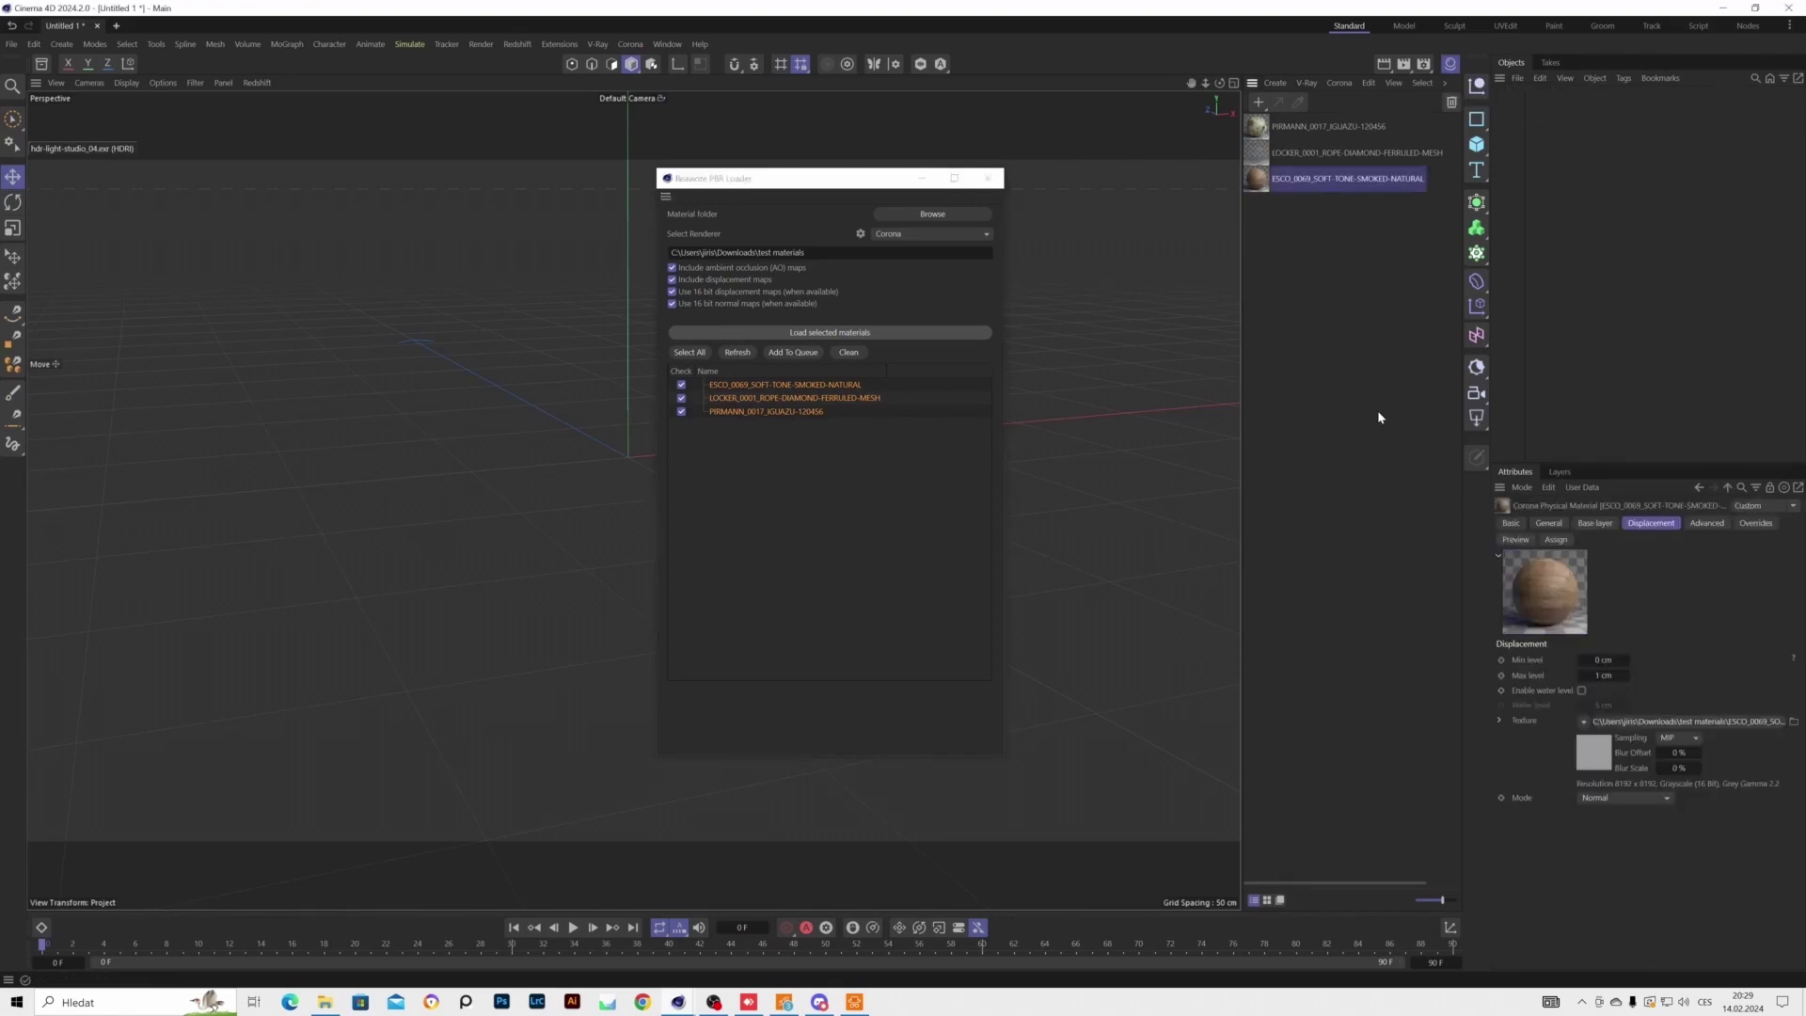
pyautogui.click(1602, 676)
pyautogui.hotkey('ctrl', 'a')
pyautogui.write('0')
pyautogui.press('Return')
# Add a sphere with 100 segments and apply the smoked wood ESCO material to it
pyautogui.click(1476, 144)
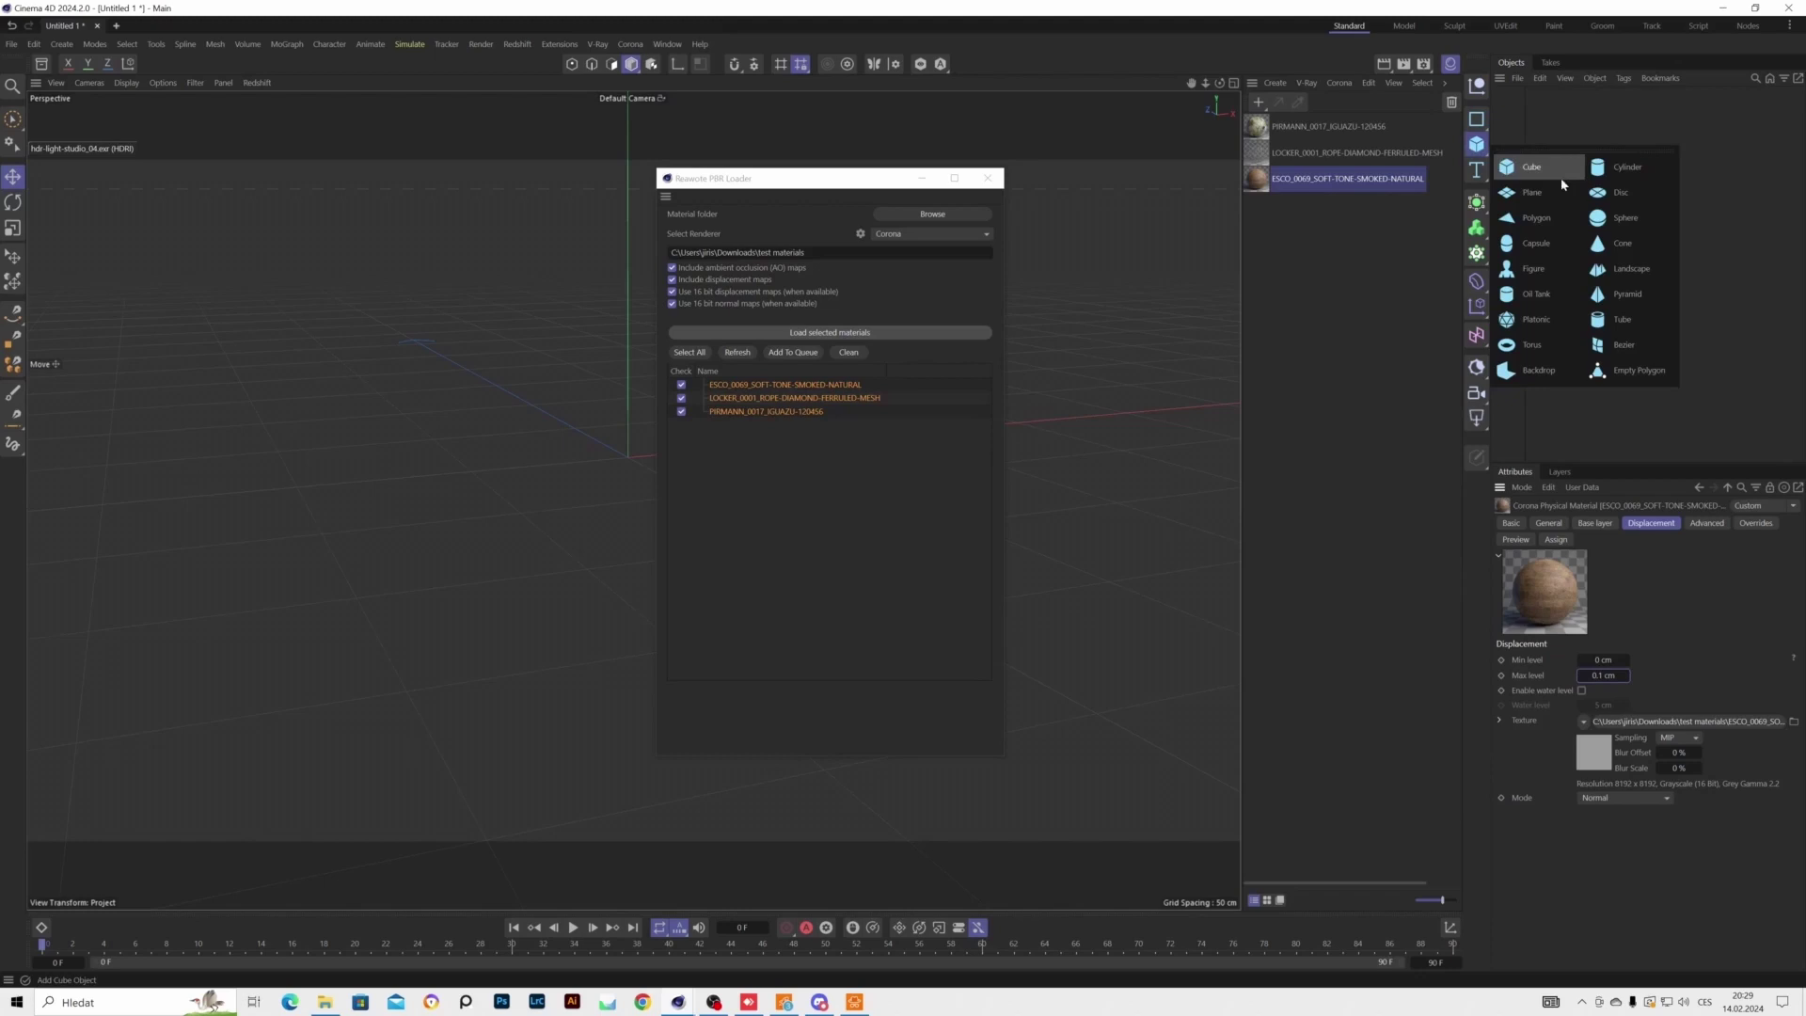
pyautogui.click(1597, 218)
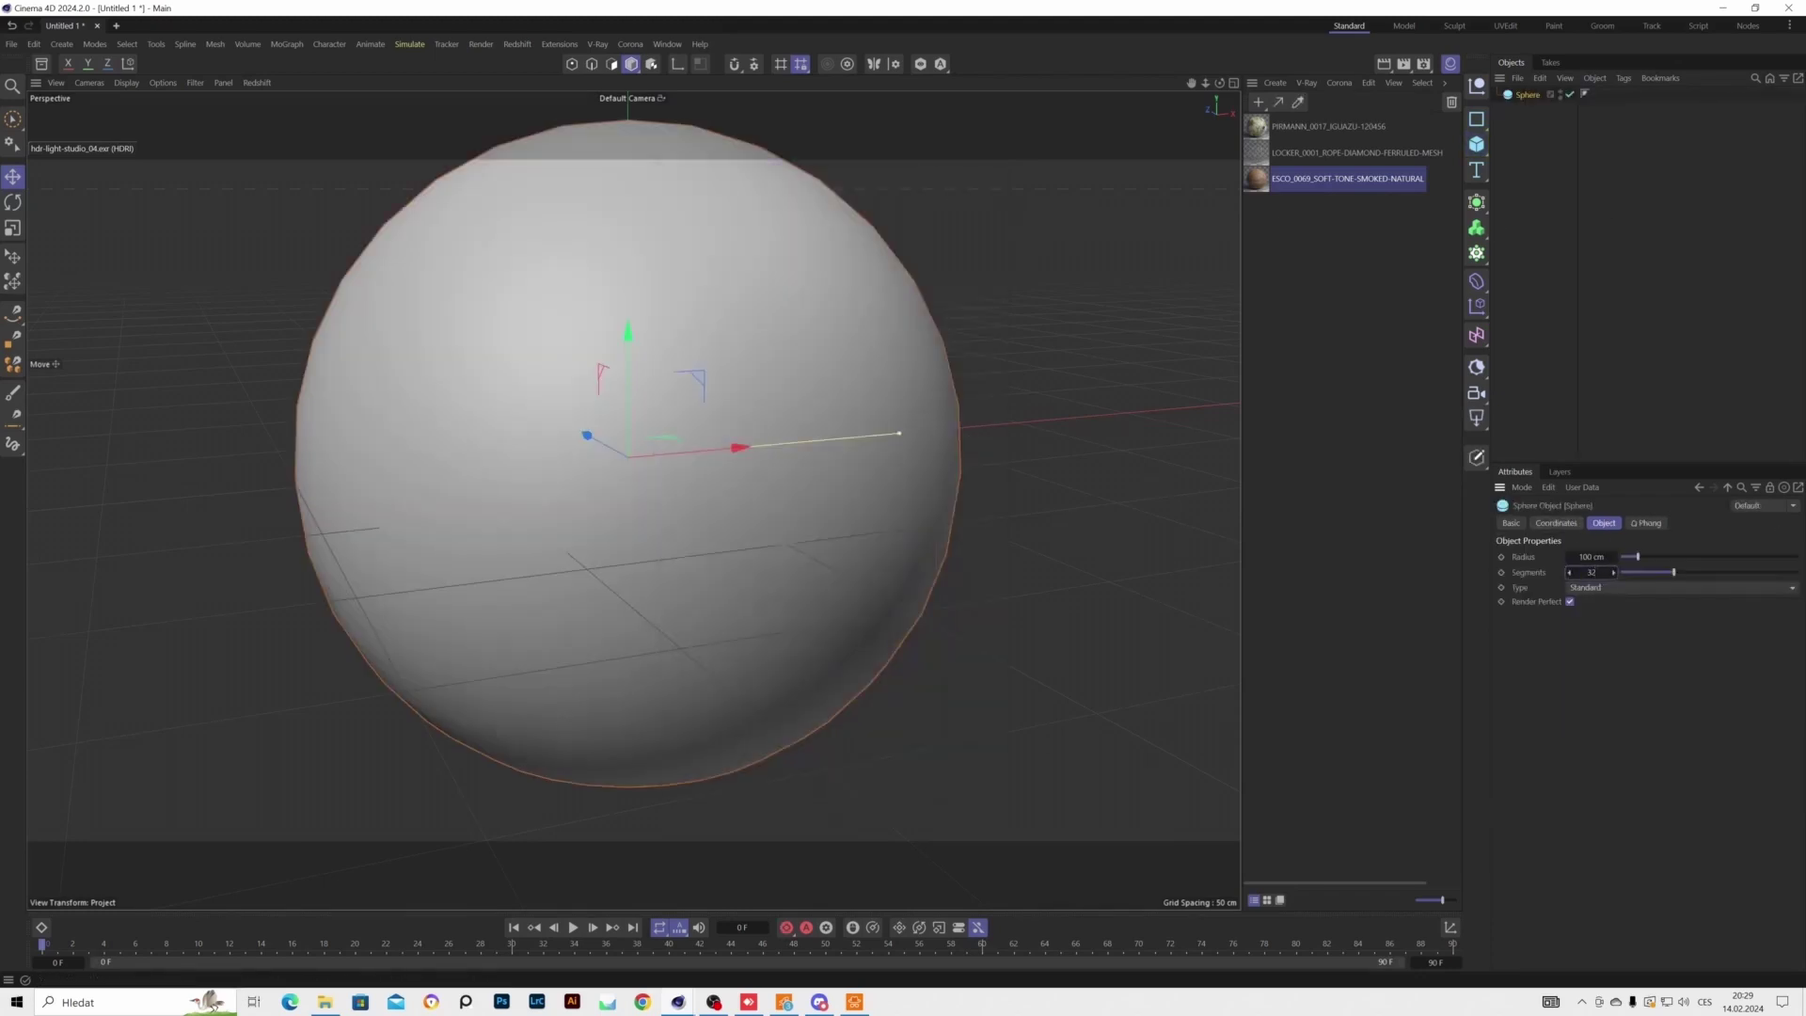
pyautogui.doubleClick(1591, 572)
pyautogui.write('100')
pyautogui.press('Return')
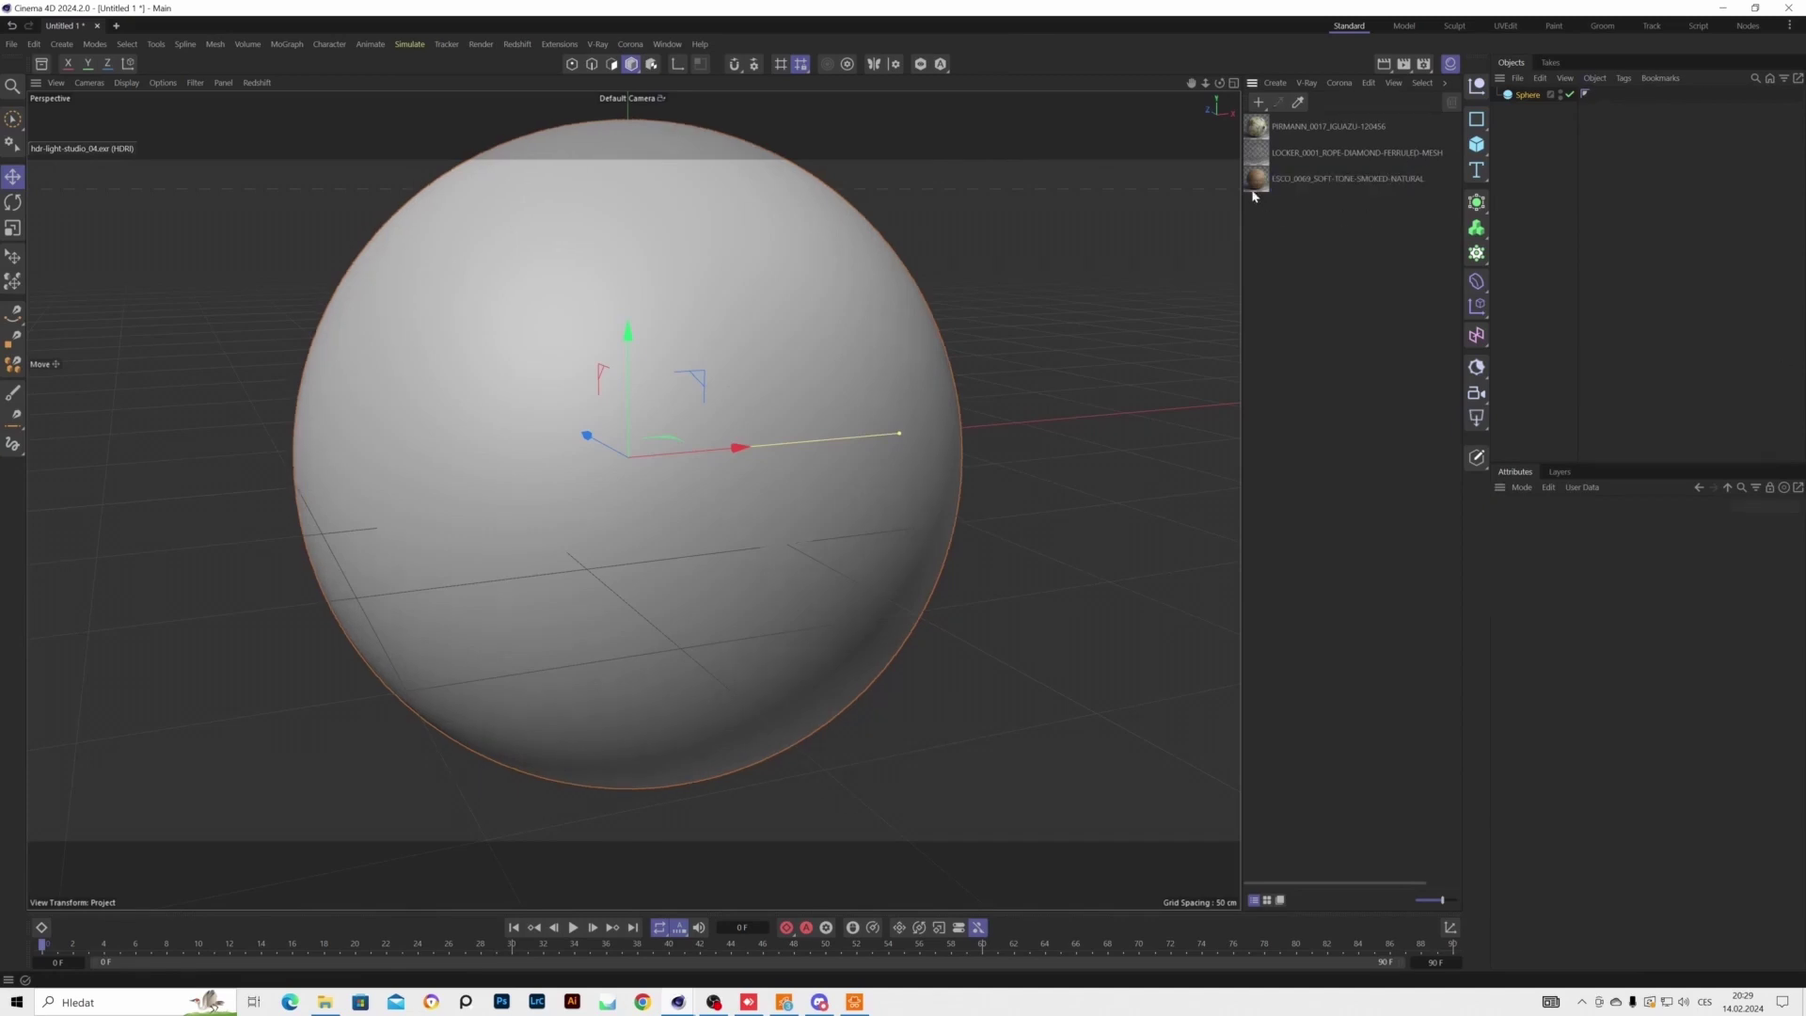
pyautogui.moveTo(1257, 181); pyautogui.dragTo(1530, 102)
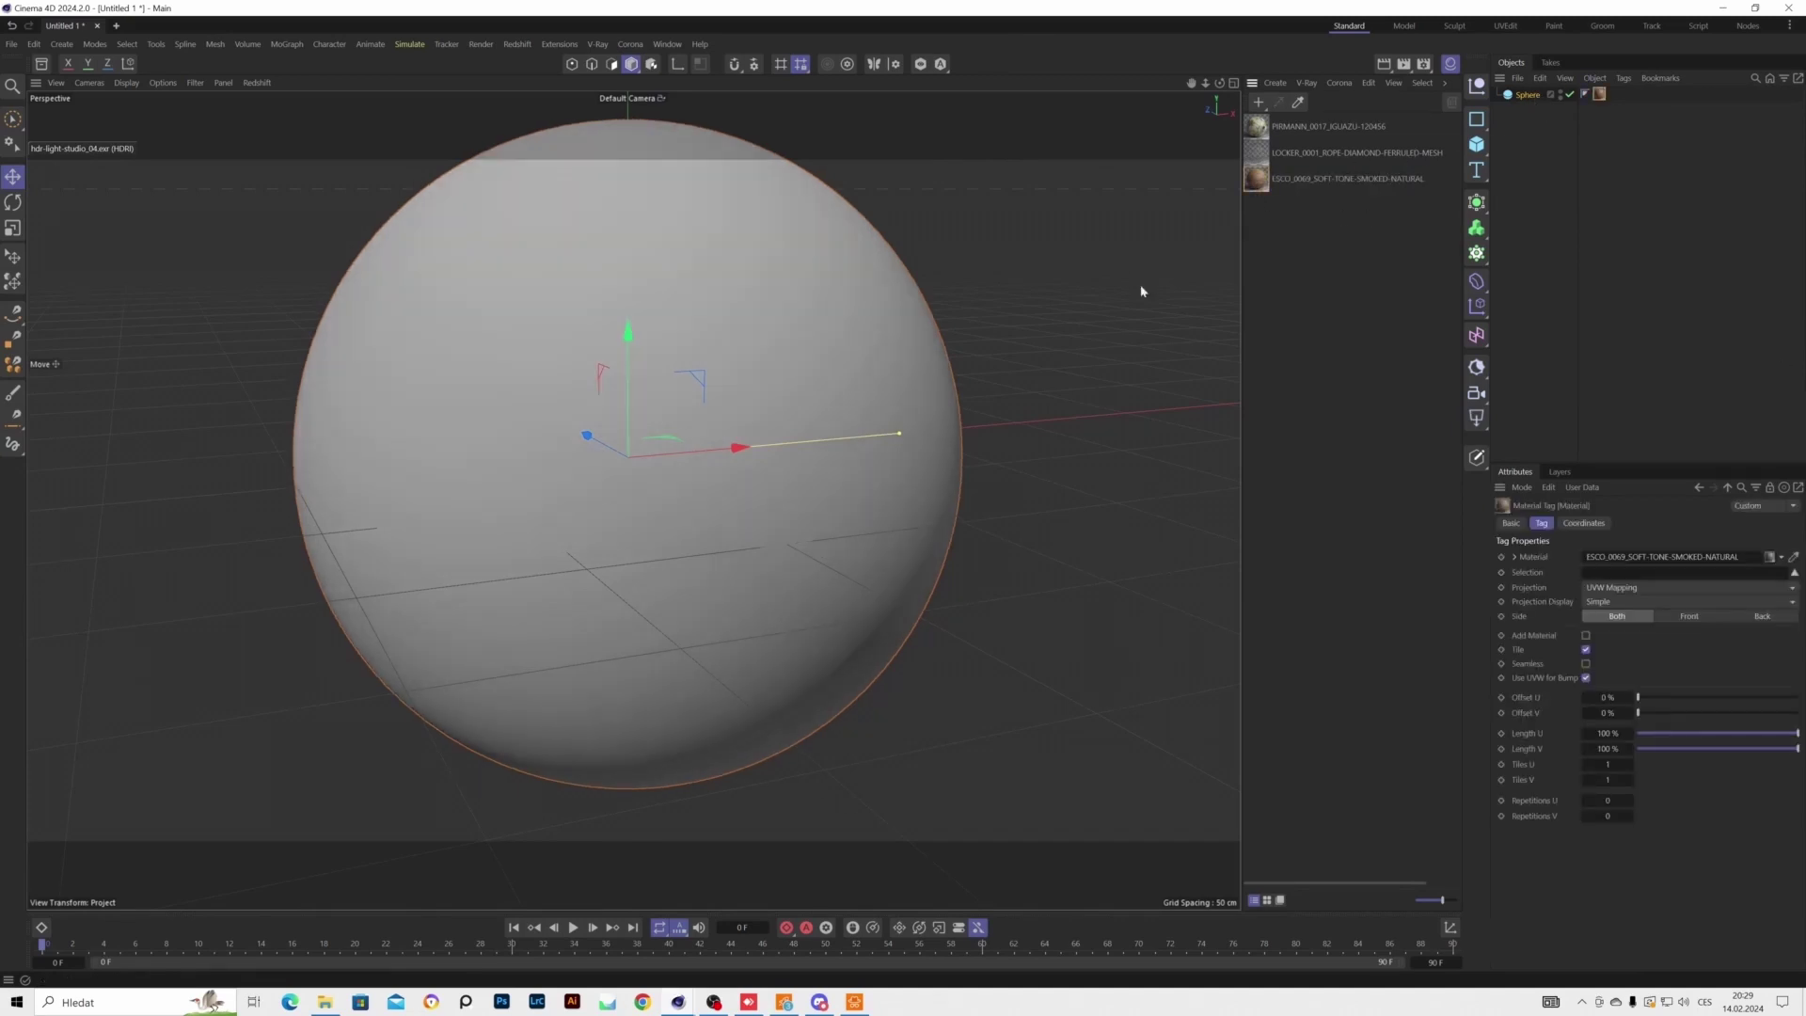
# Add a Corona Sky set to Shader / HDRI using the apartment HDRI from the Asset Browser
pyautogui.click(630, 44)
pyautogui.click(643, 73)
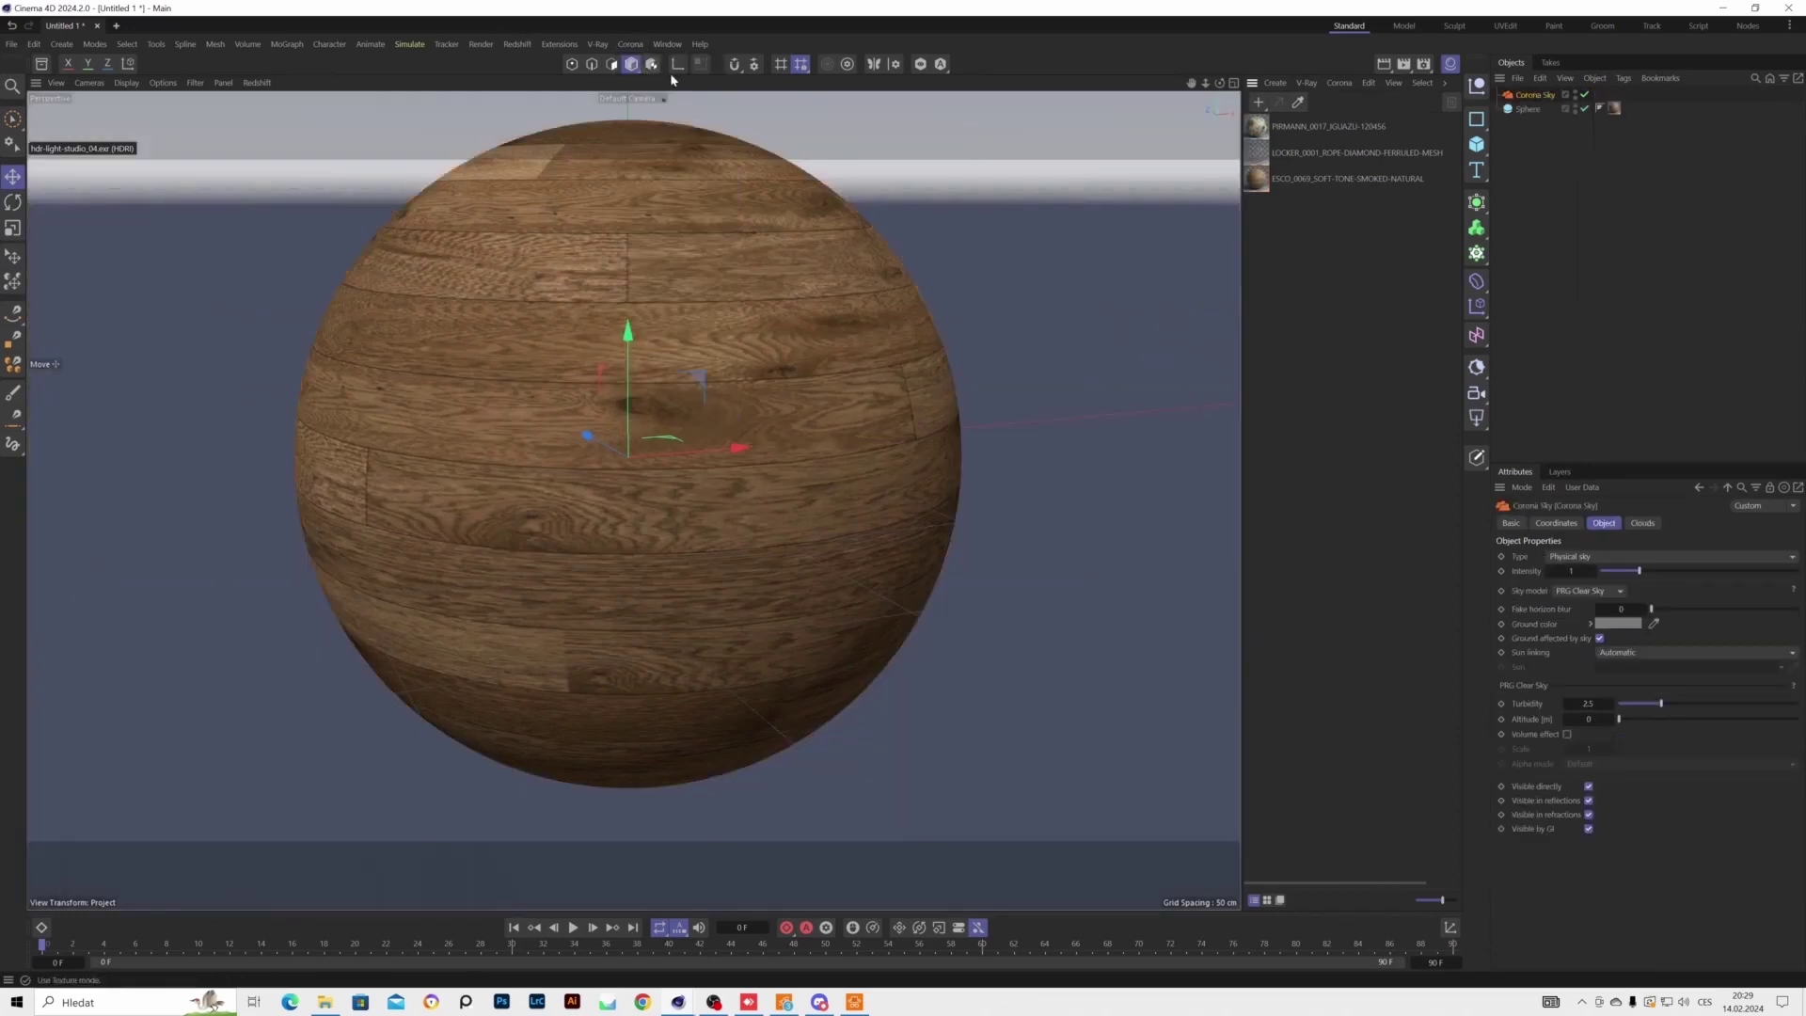
pyautogui.click(1566, 562)
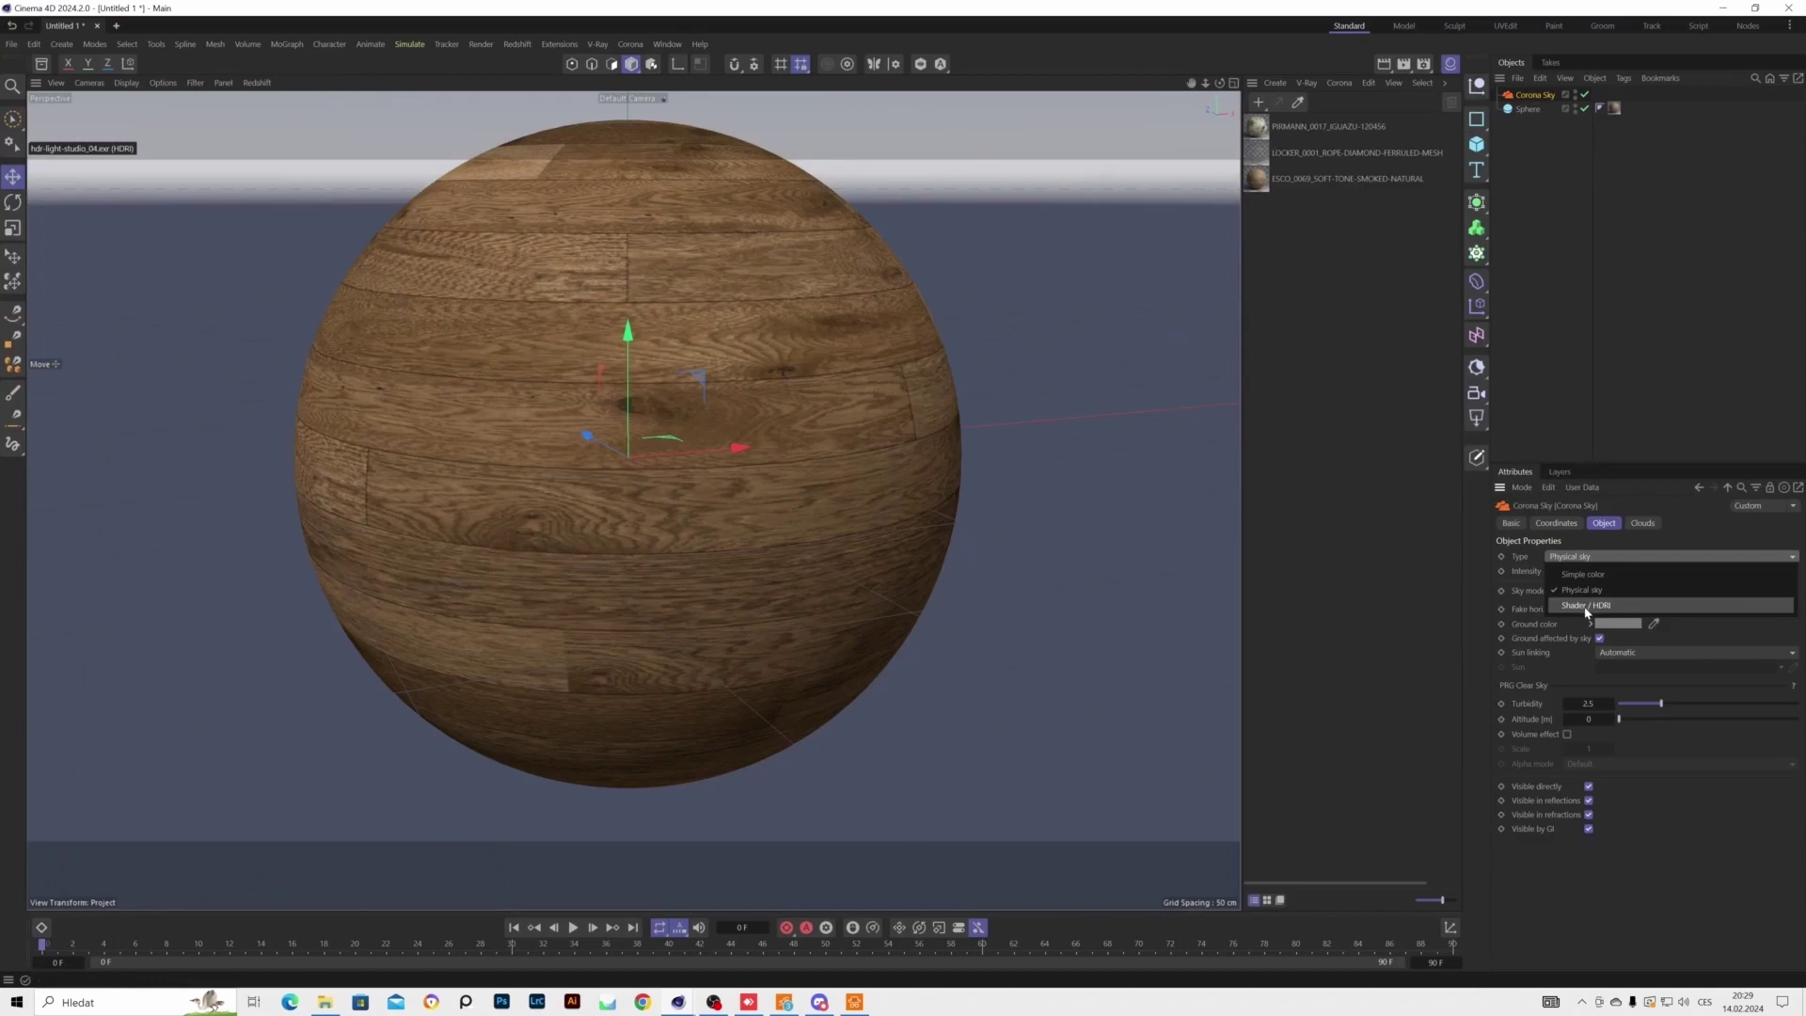
pyautogui.click(1587, 610)
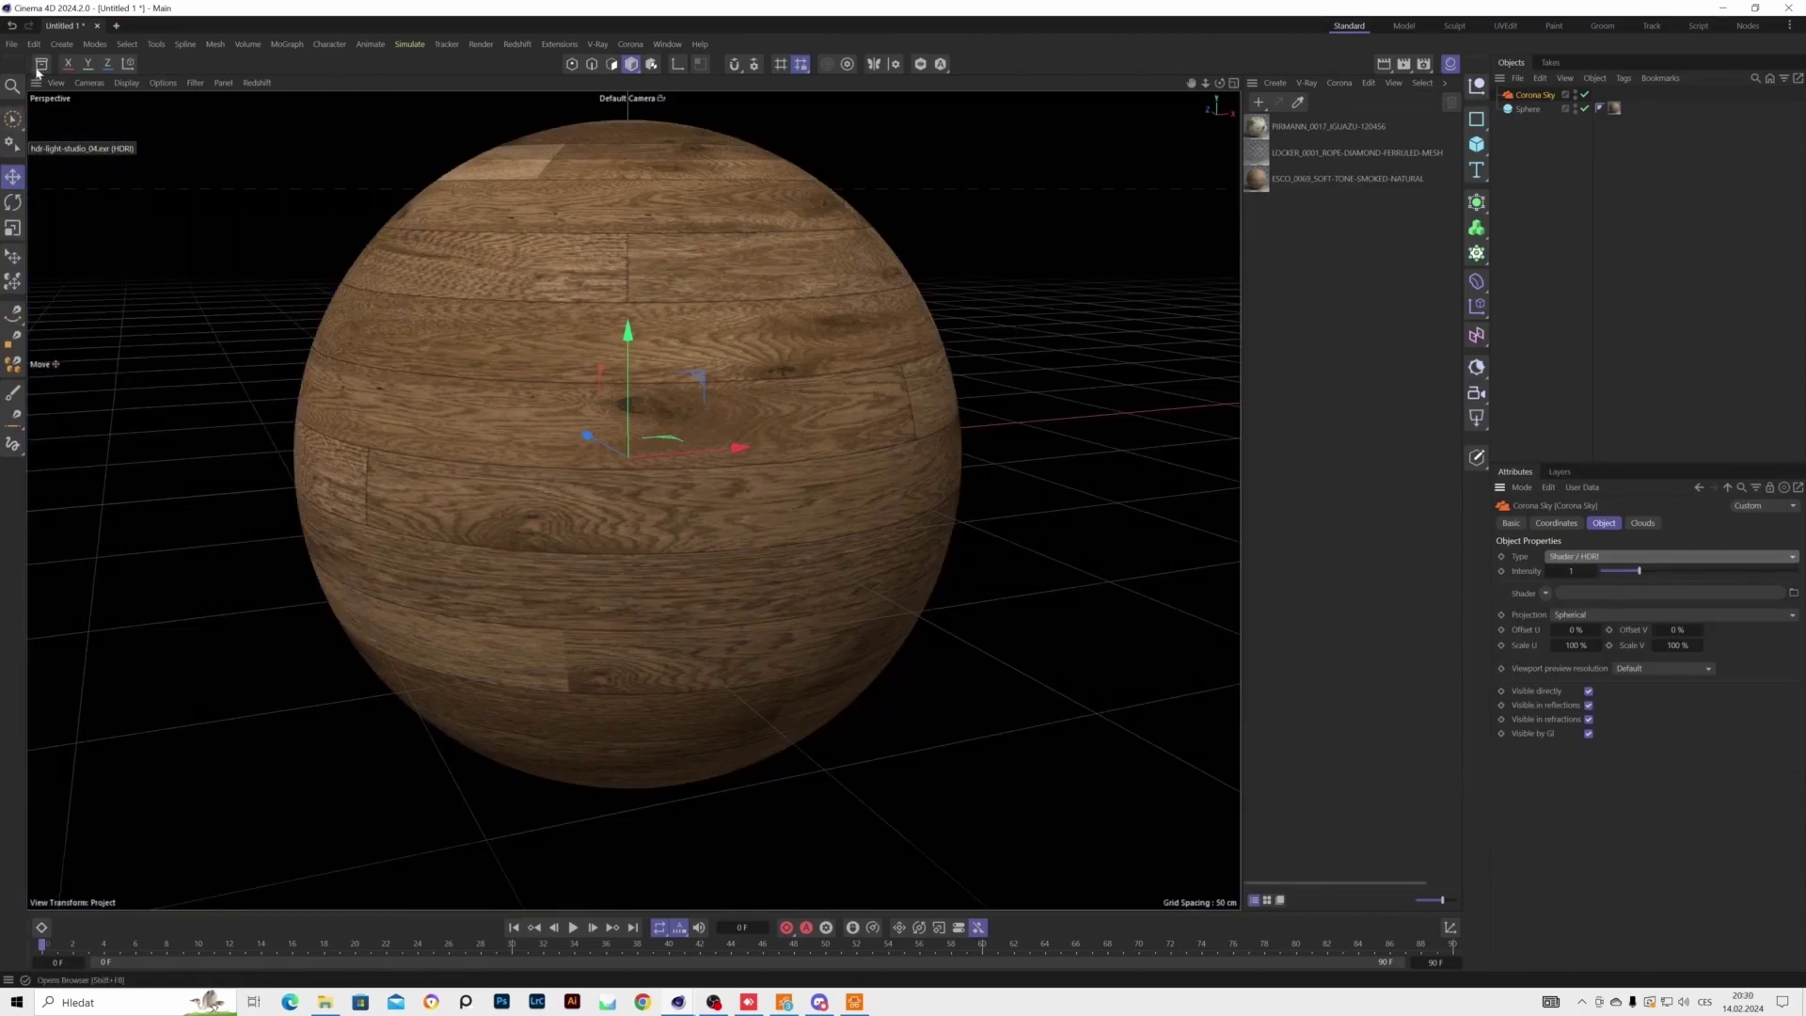
pyautogui.click(42, 63)
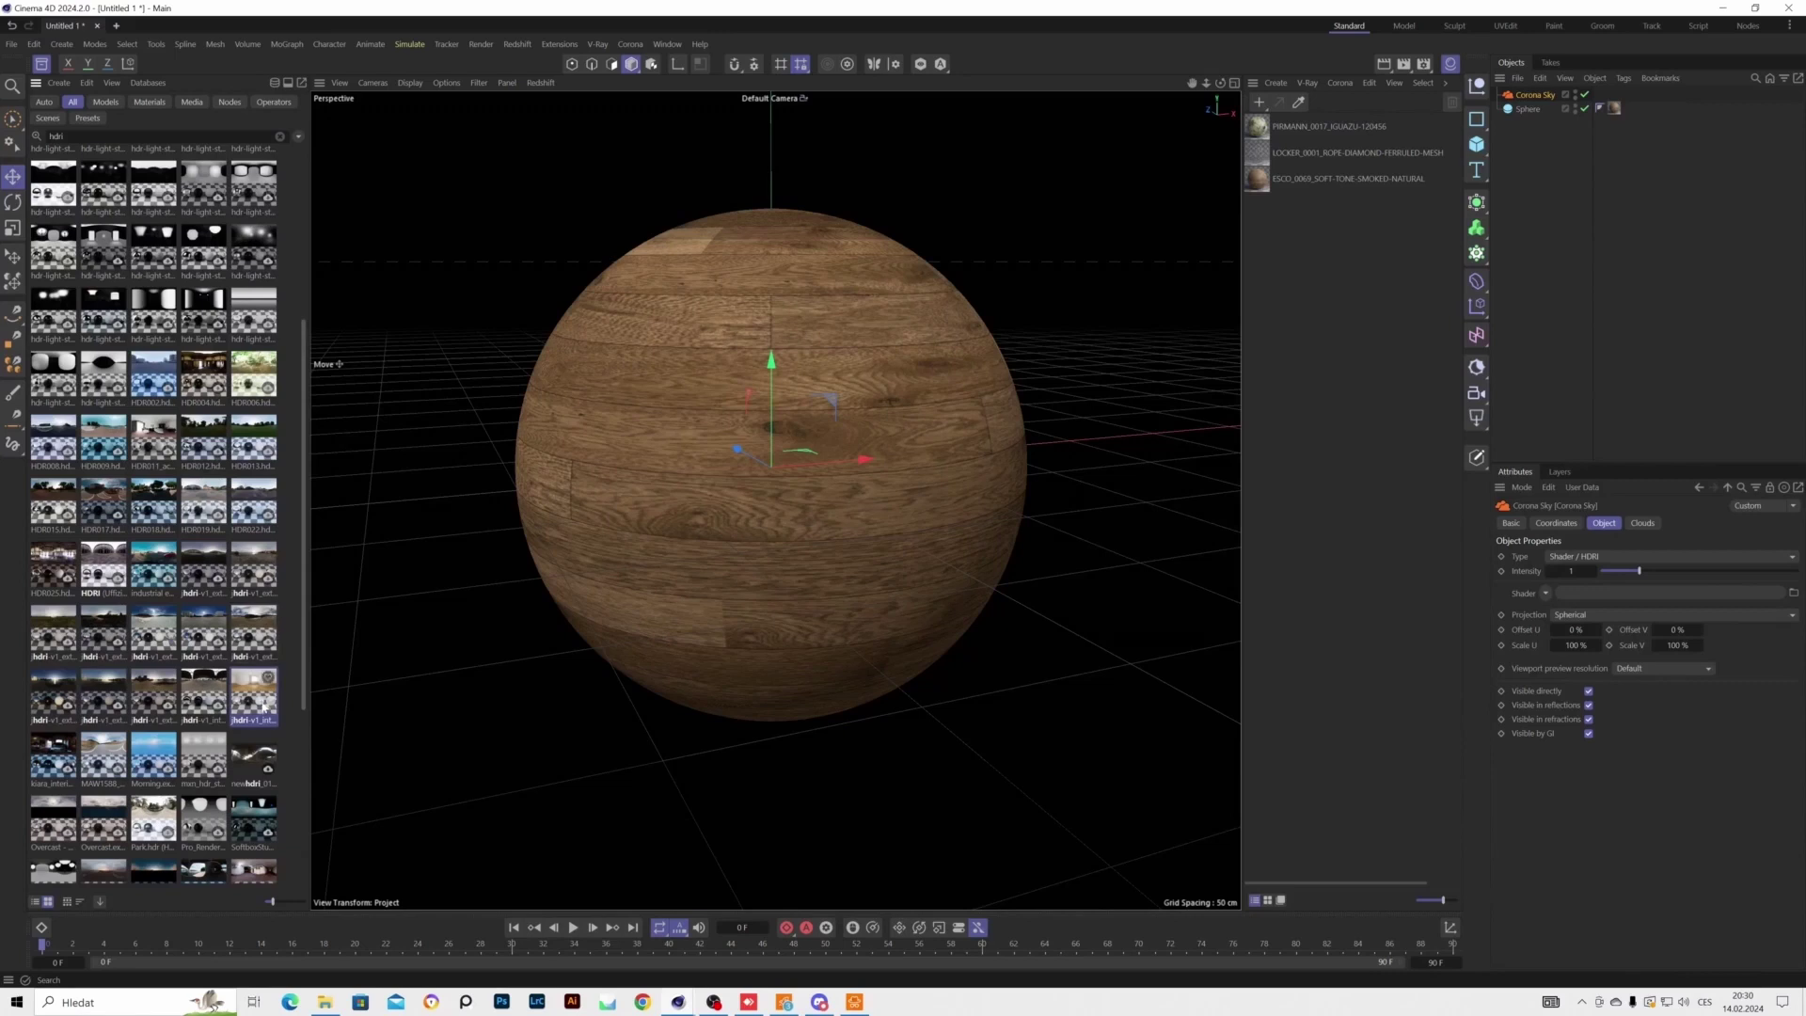
pyautogui.moveTo(1588, 599); pyautogui.dragTo(1588, 598)
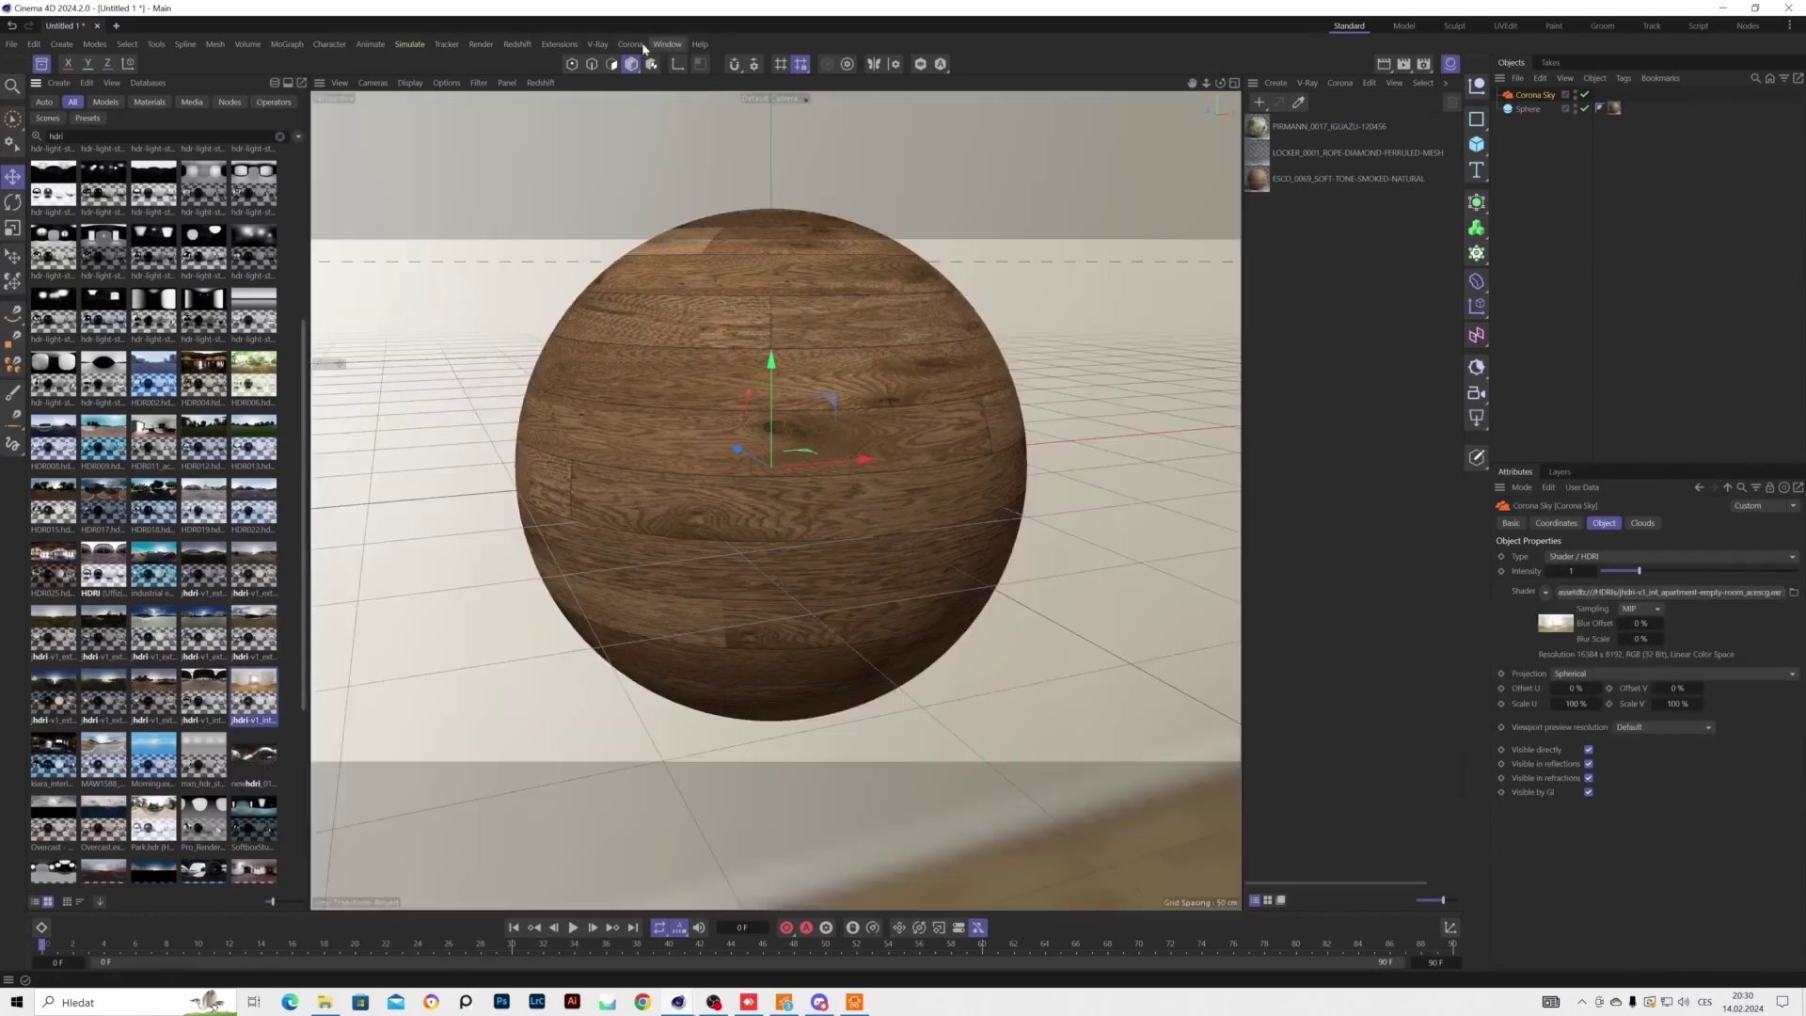
pyautogui.click(630, 44)
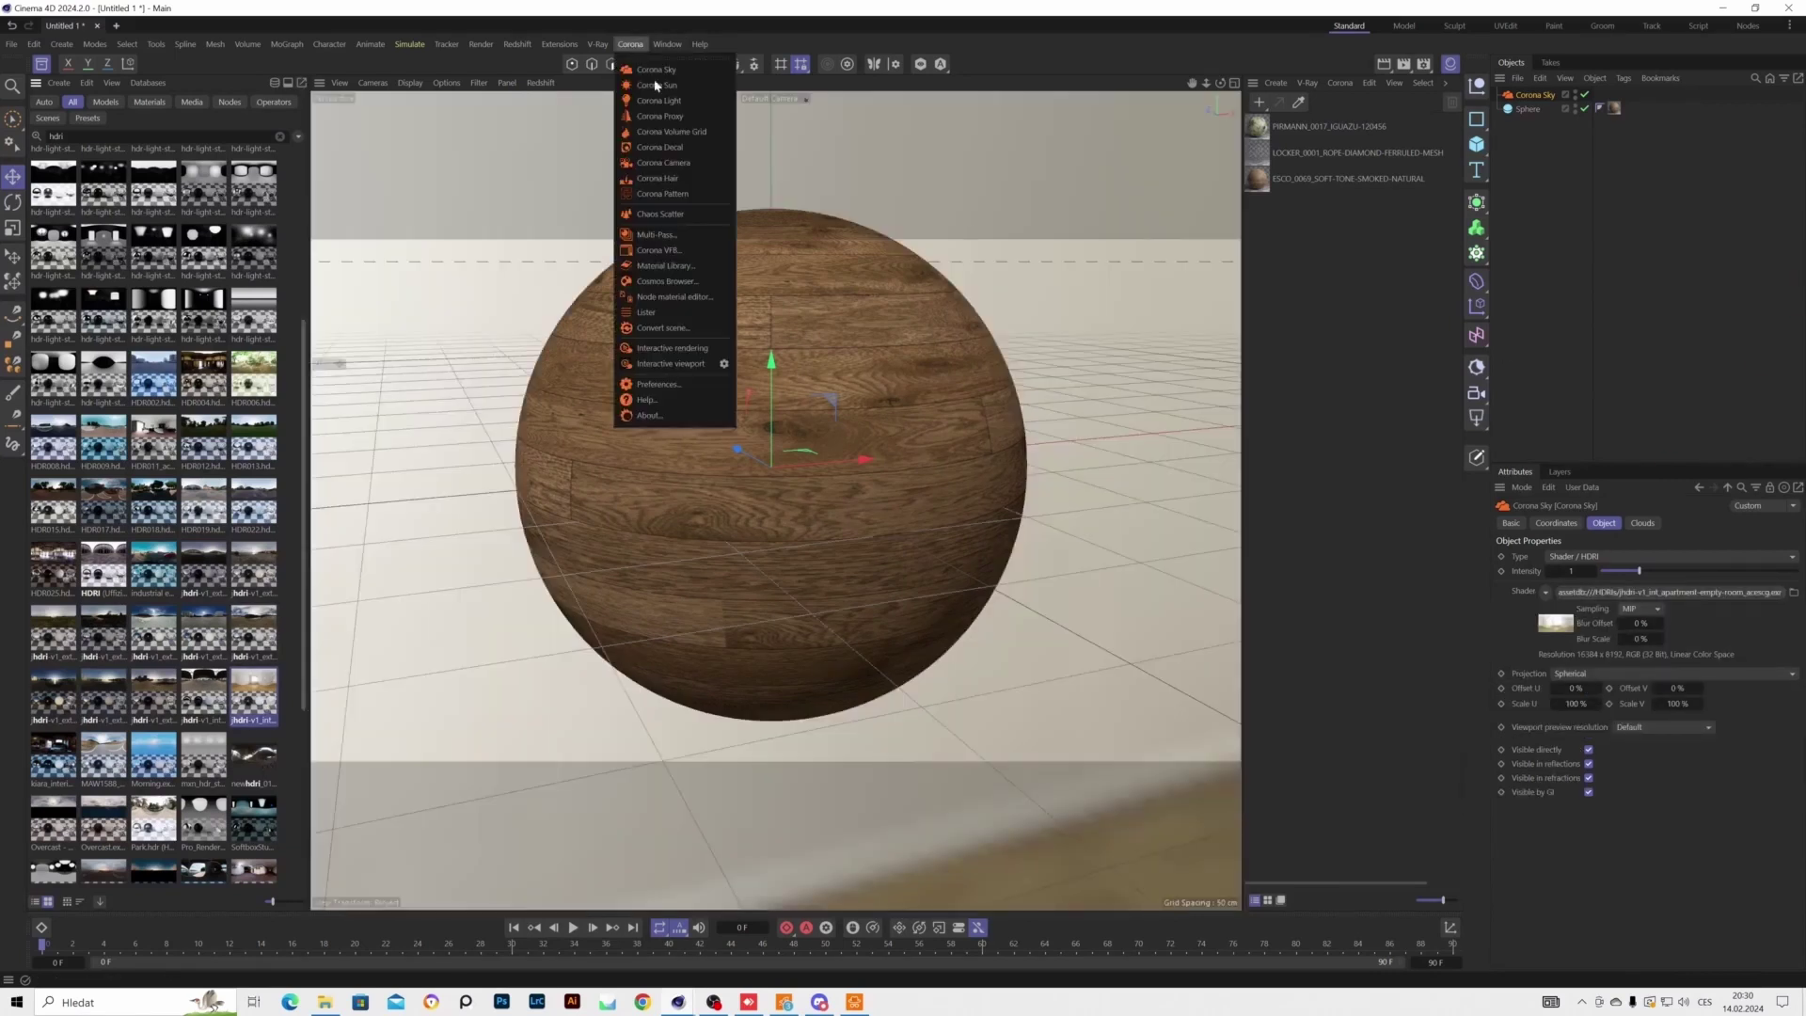
# Start Corona interactive rendering and frame the sphere in the viewport
pyautogui.click(705, 348)
pyautogui.moveTo(761, 193); pyautogui.dragTo(1270, 89)
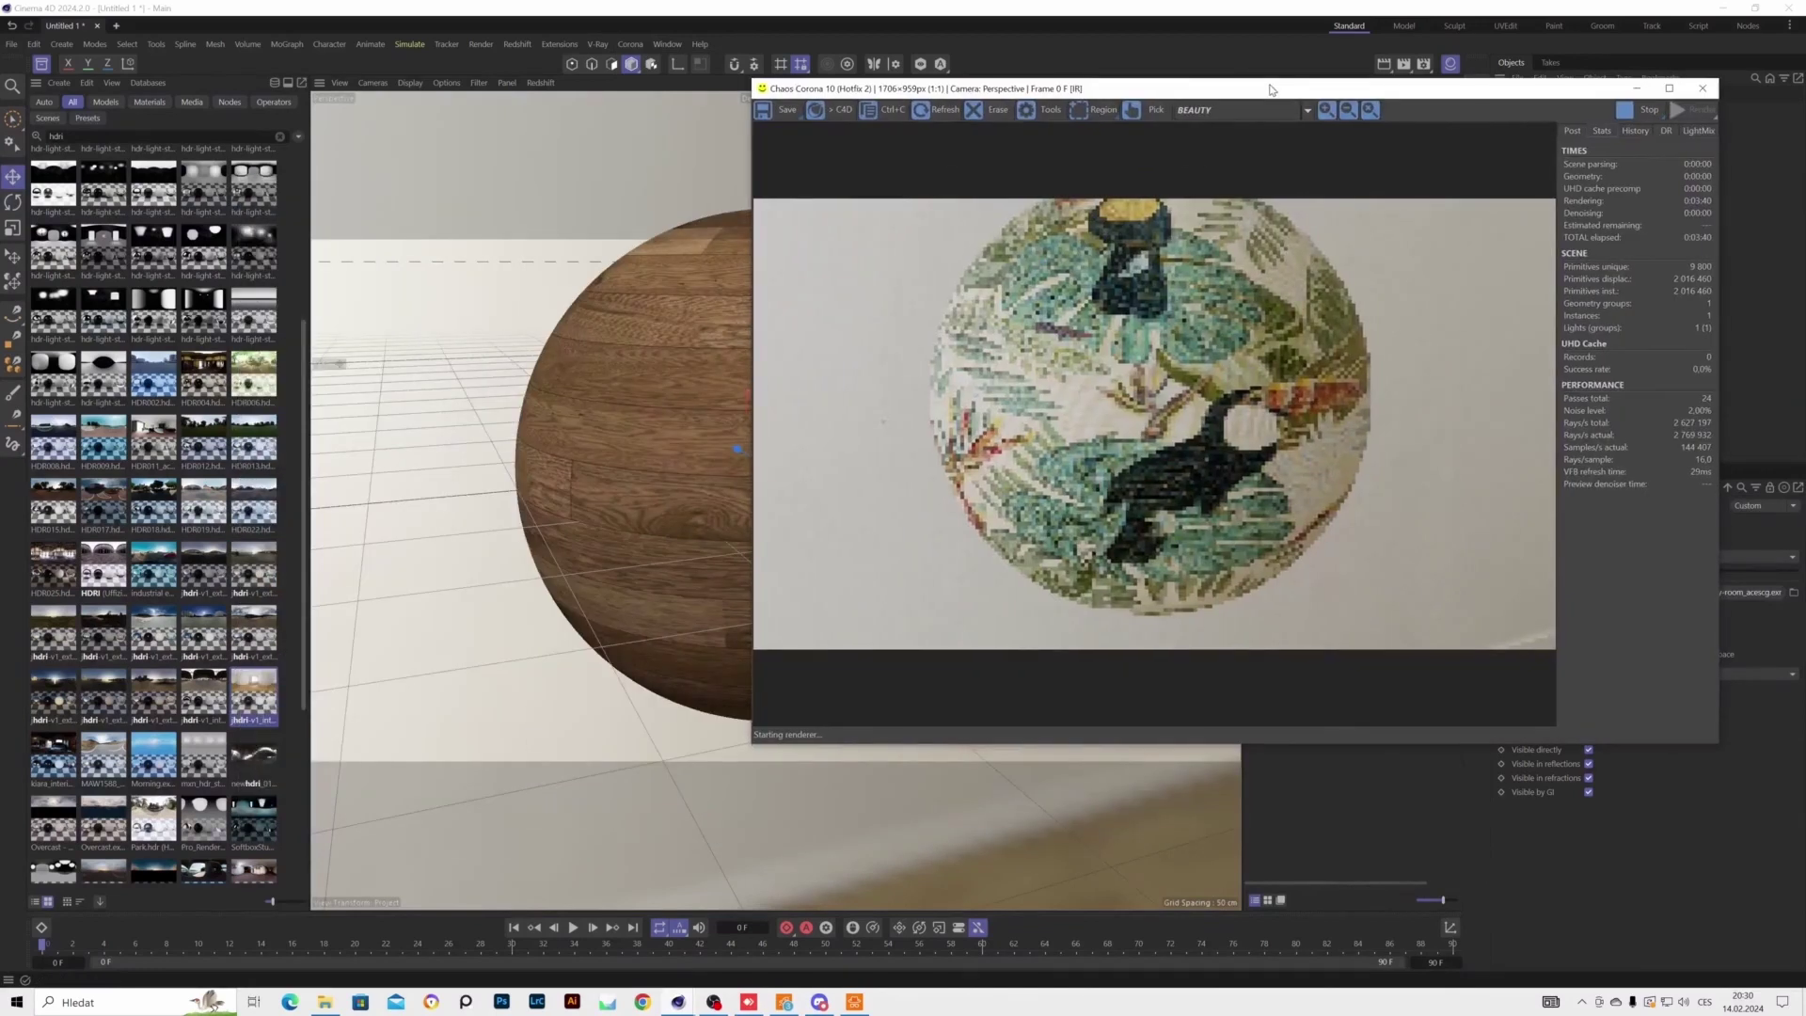
pyautogui.click(645, 431)
pyautogui.press('o')
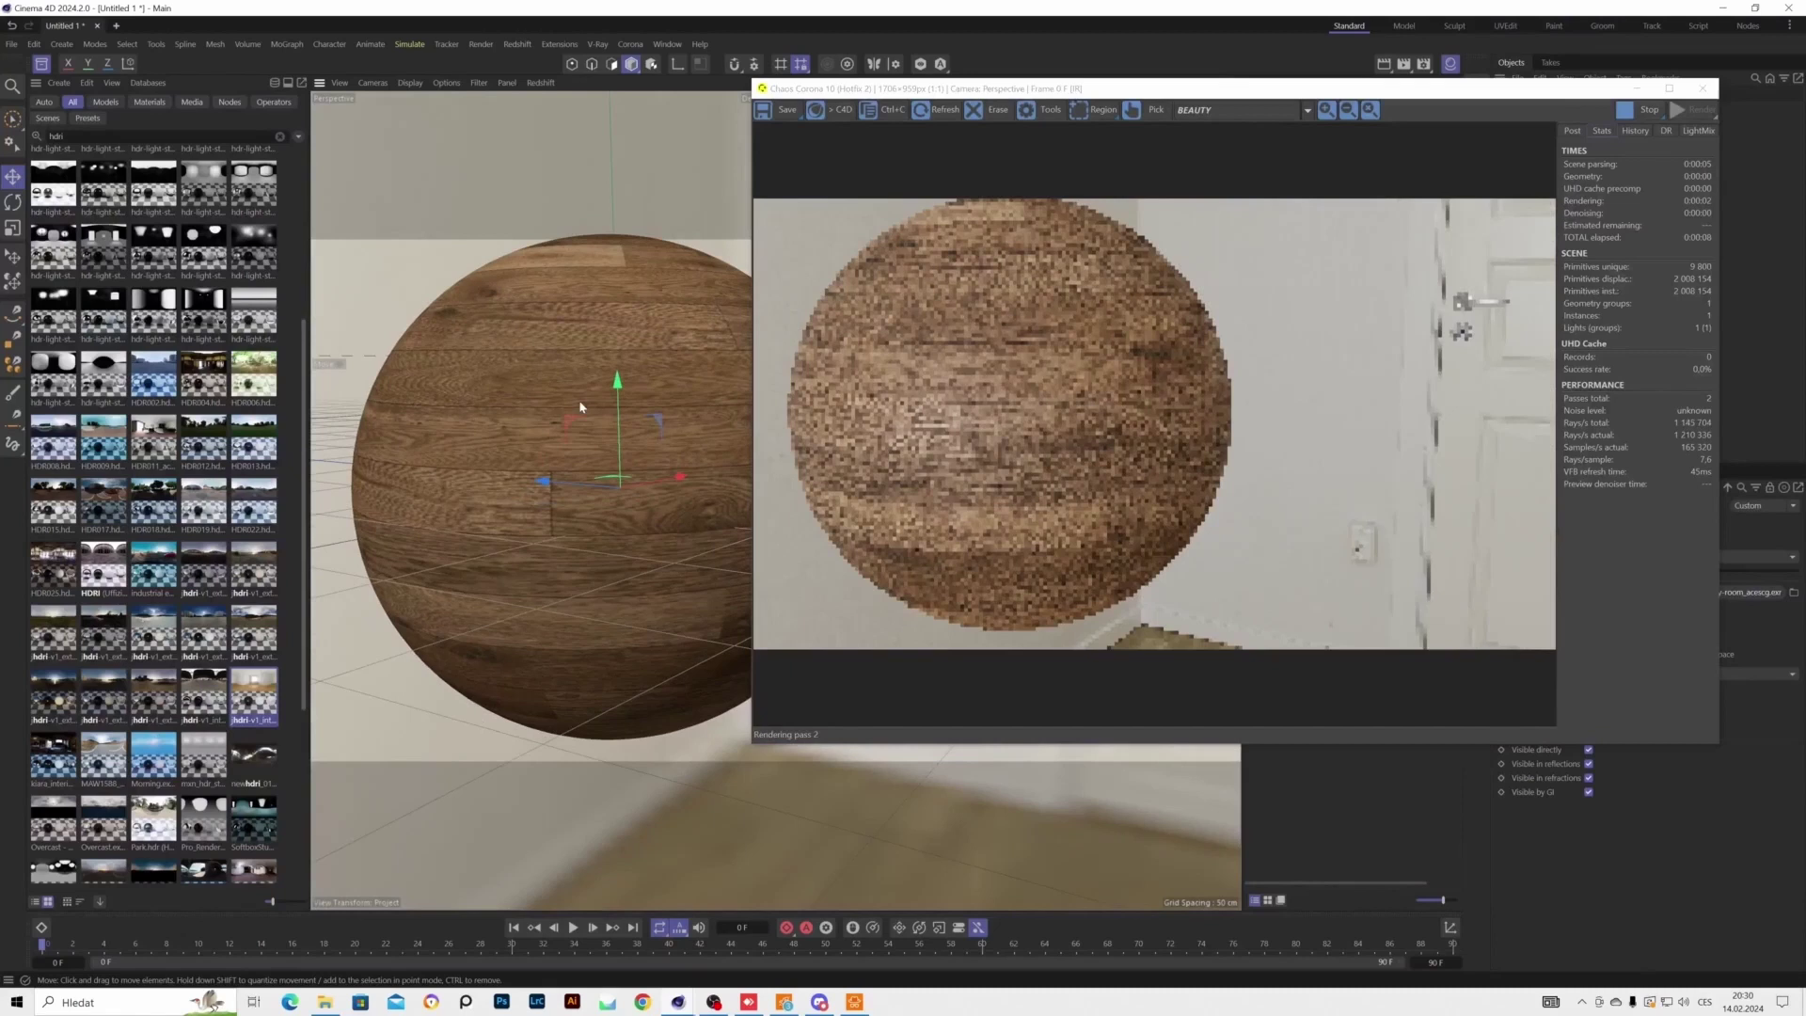
pyautogui.moveTo(1163, 97); pyautogui.dragTo(723, 181)
# Apply the LOCKER chain-link mesh, then the PIRANHA toucan fabric, to the sphere
pyautogui.moveTo(1258, 156); pyautogui.dragTo(1620, 112)
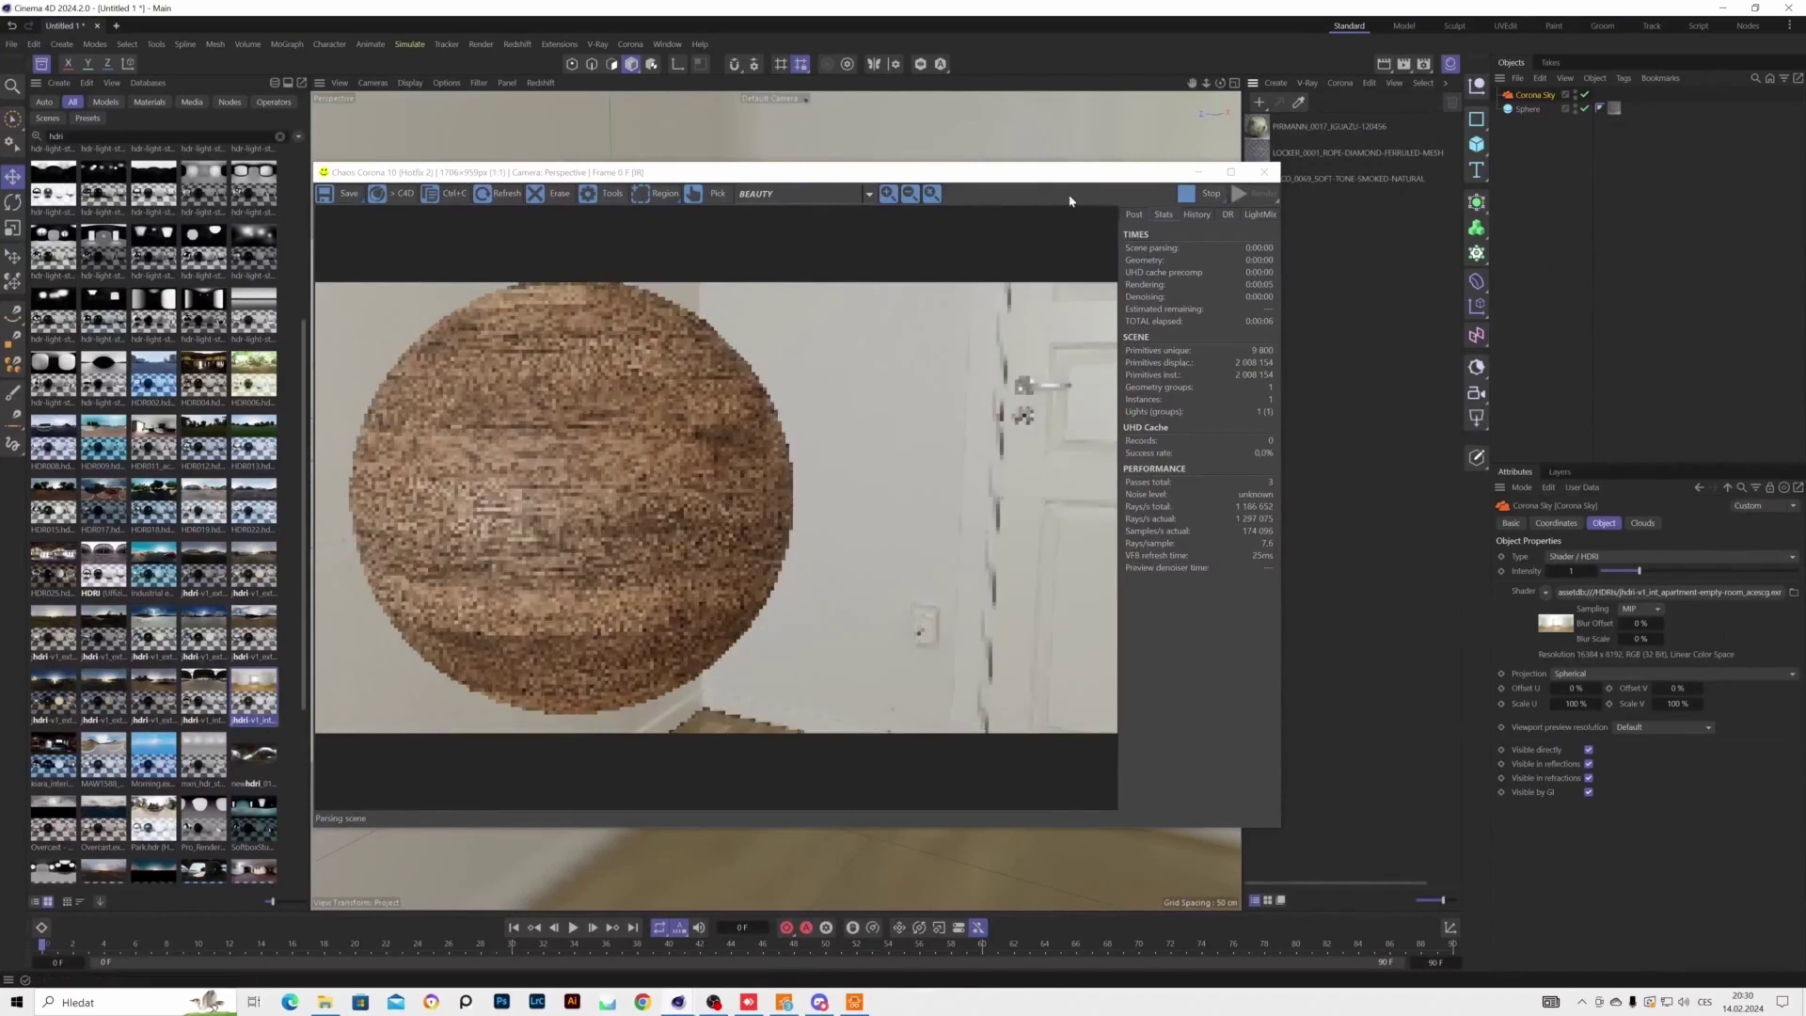
pyautogui.moveTo(1066, 174); pyautogui.dragTo(1216, 188)
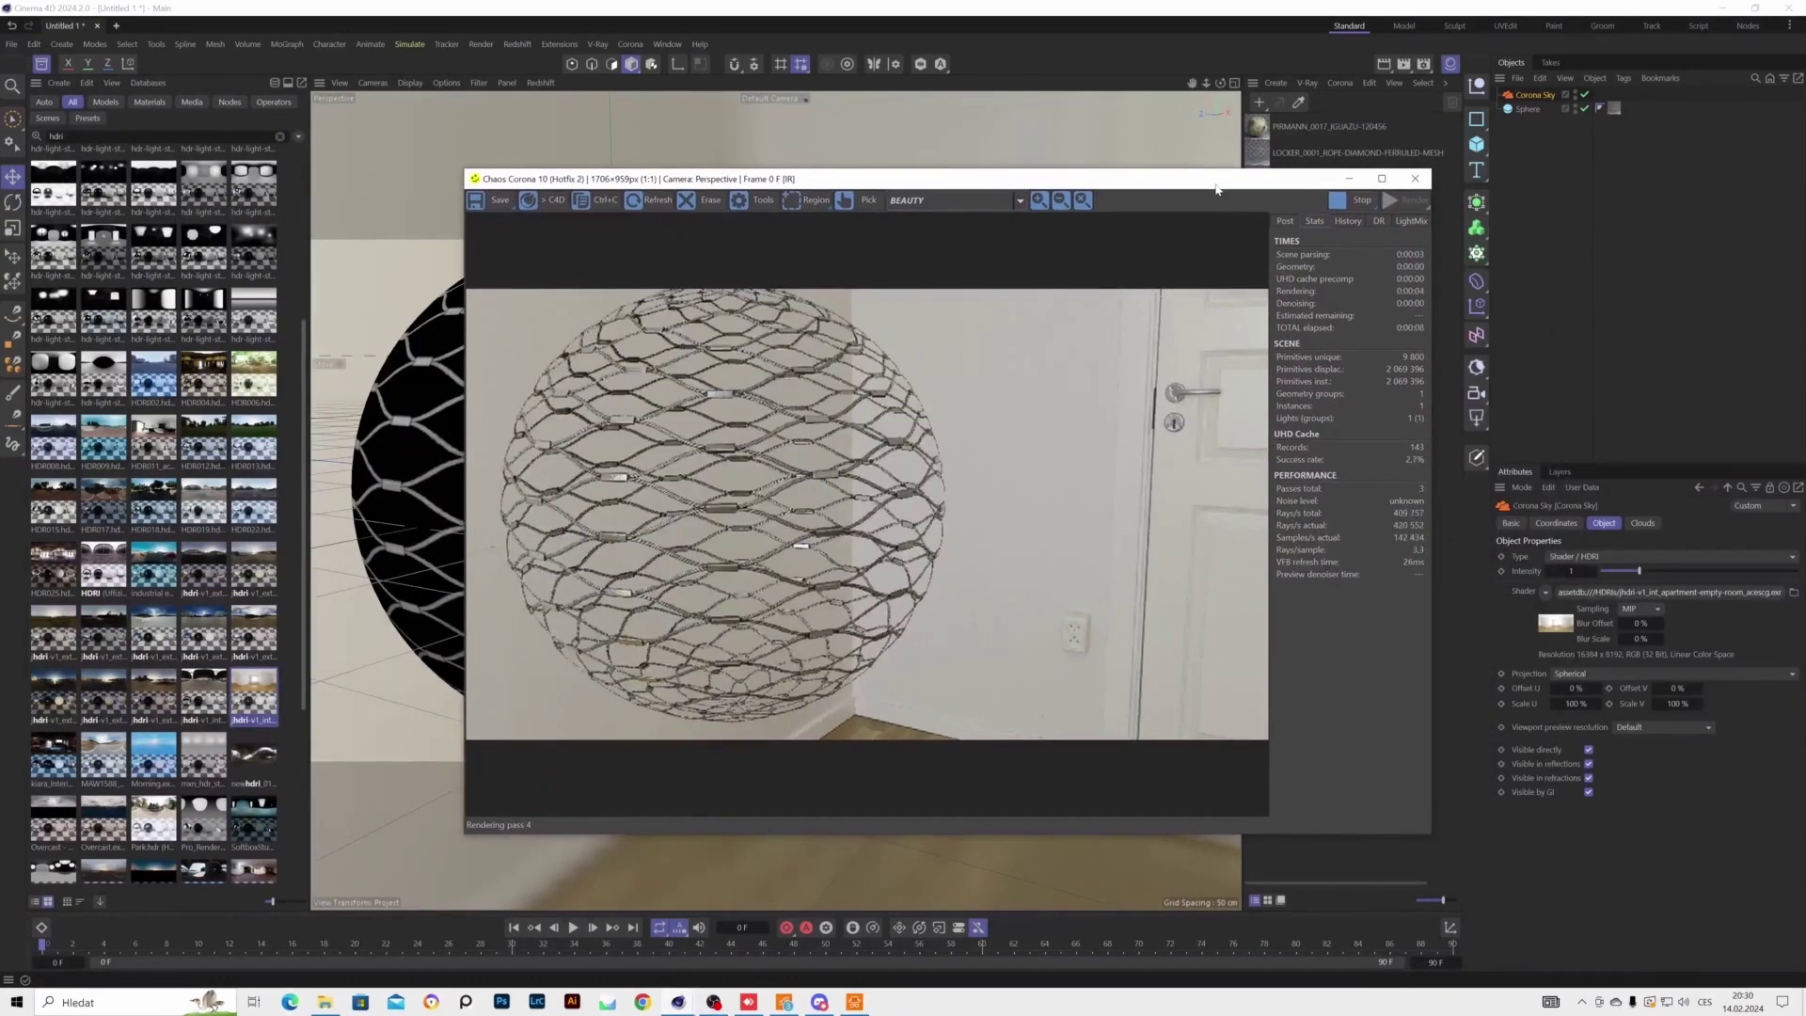
pyautogui.click(1600, 111)
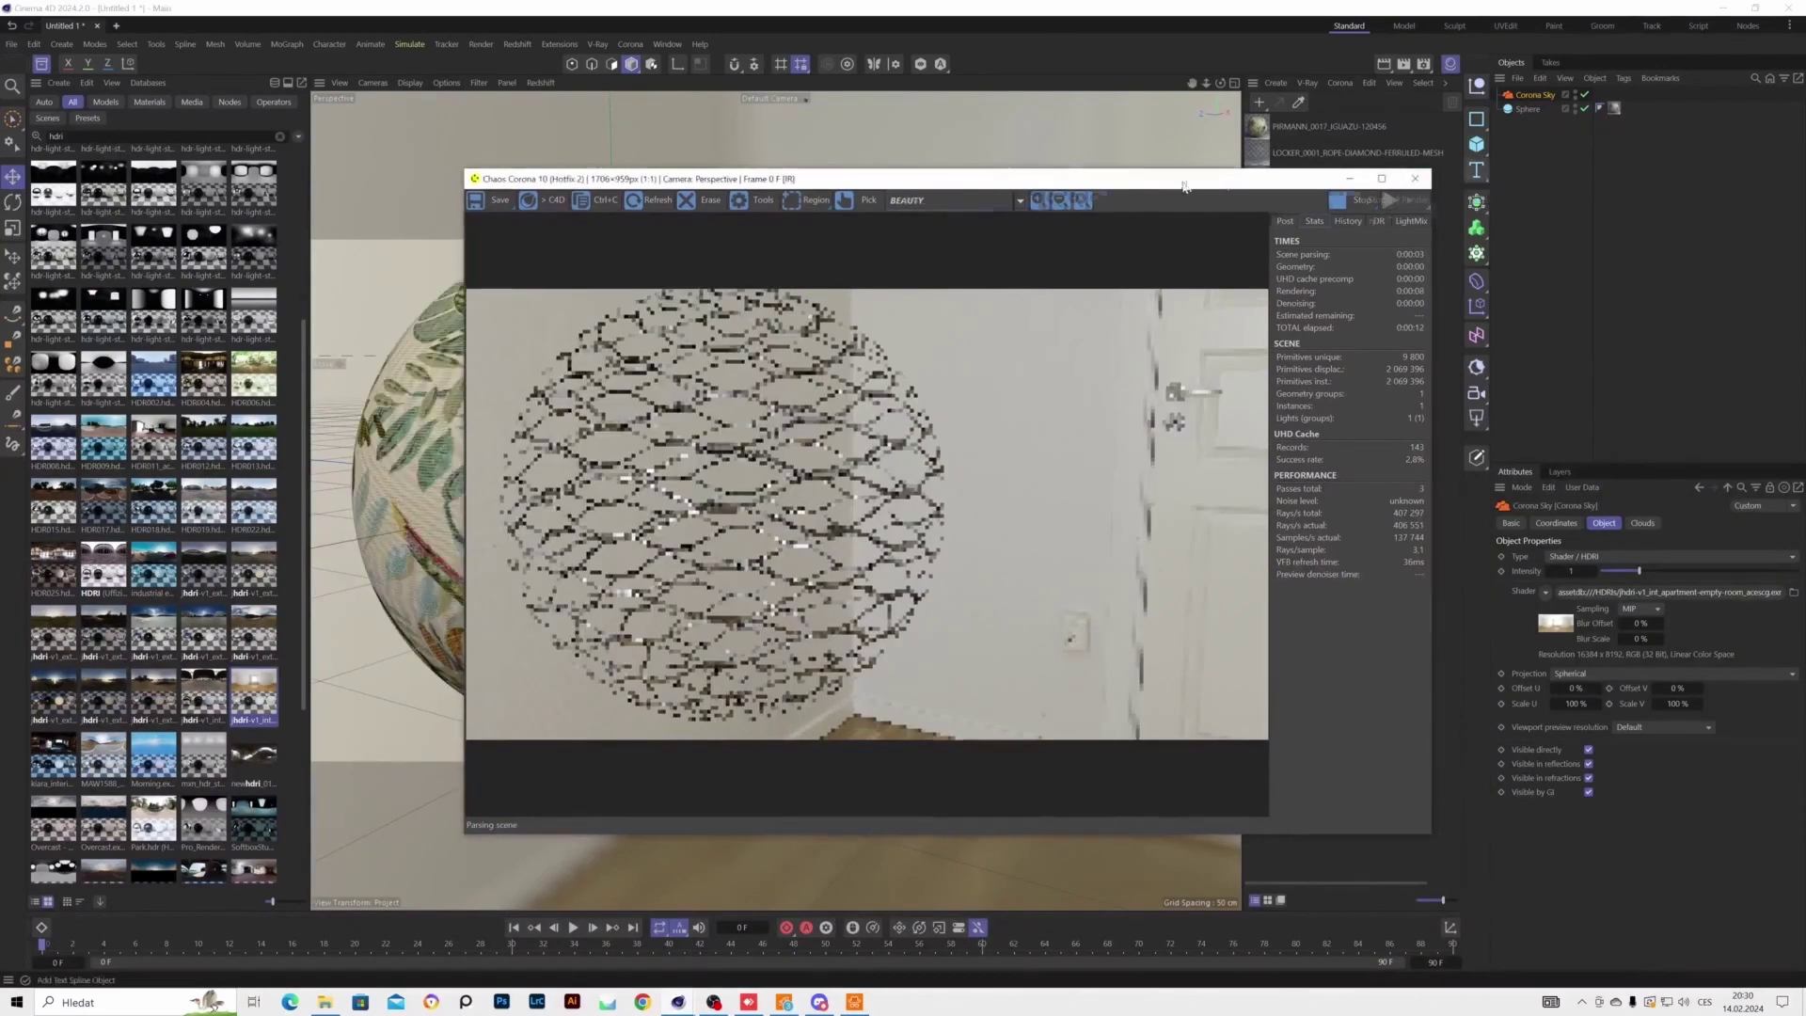
pyautogui.moveTo(1180, 188); pyautogui.dragTo(1091, 164)
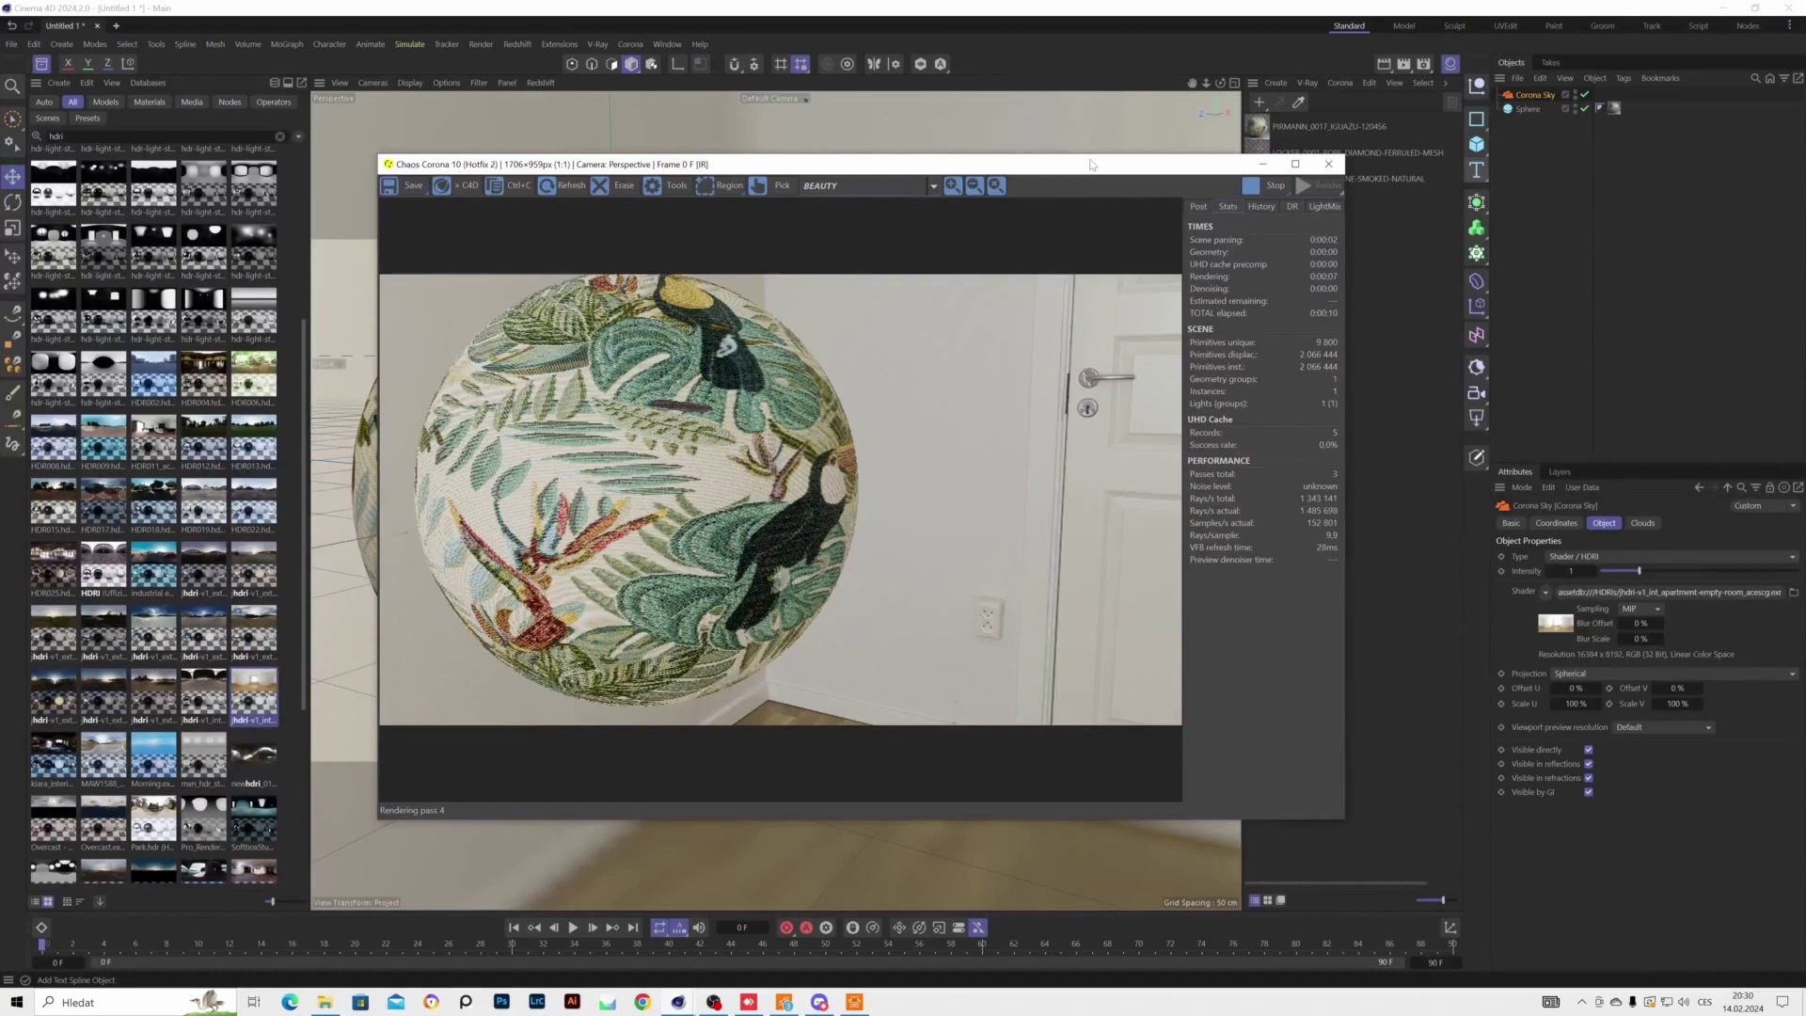
pyautogui.moveTo(1091, 164); pyautogui.dragTo(951, 160)
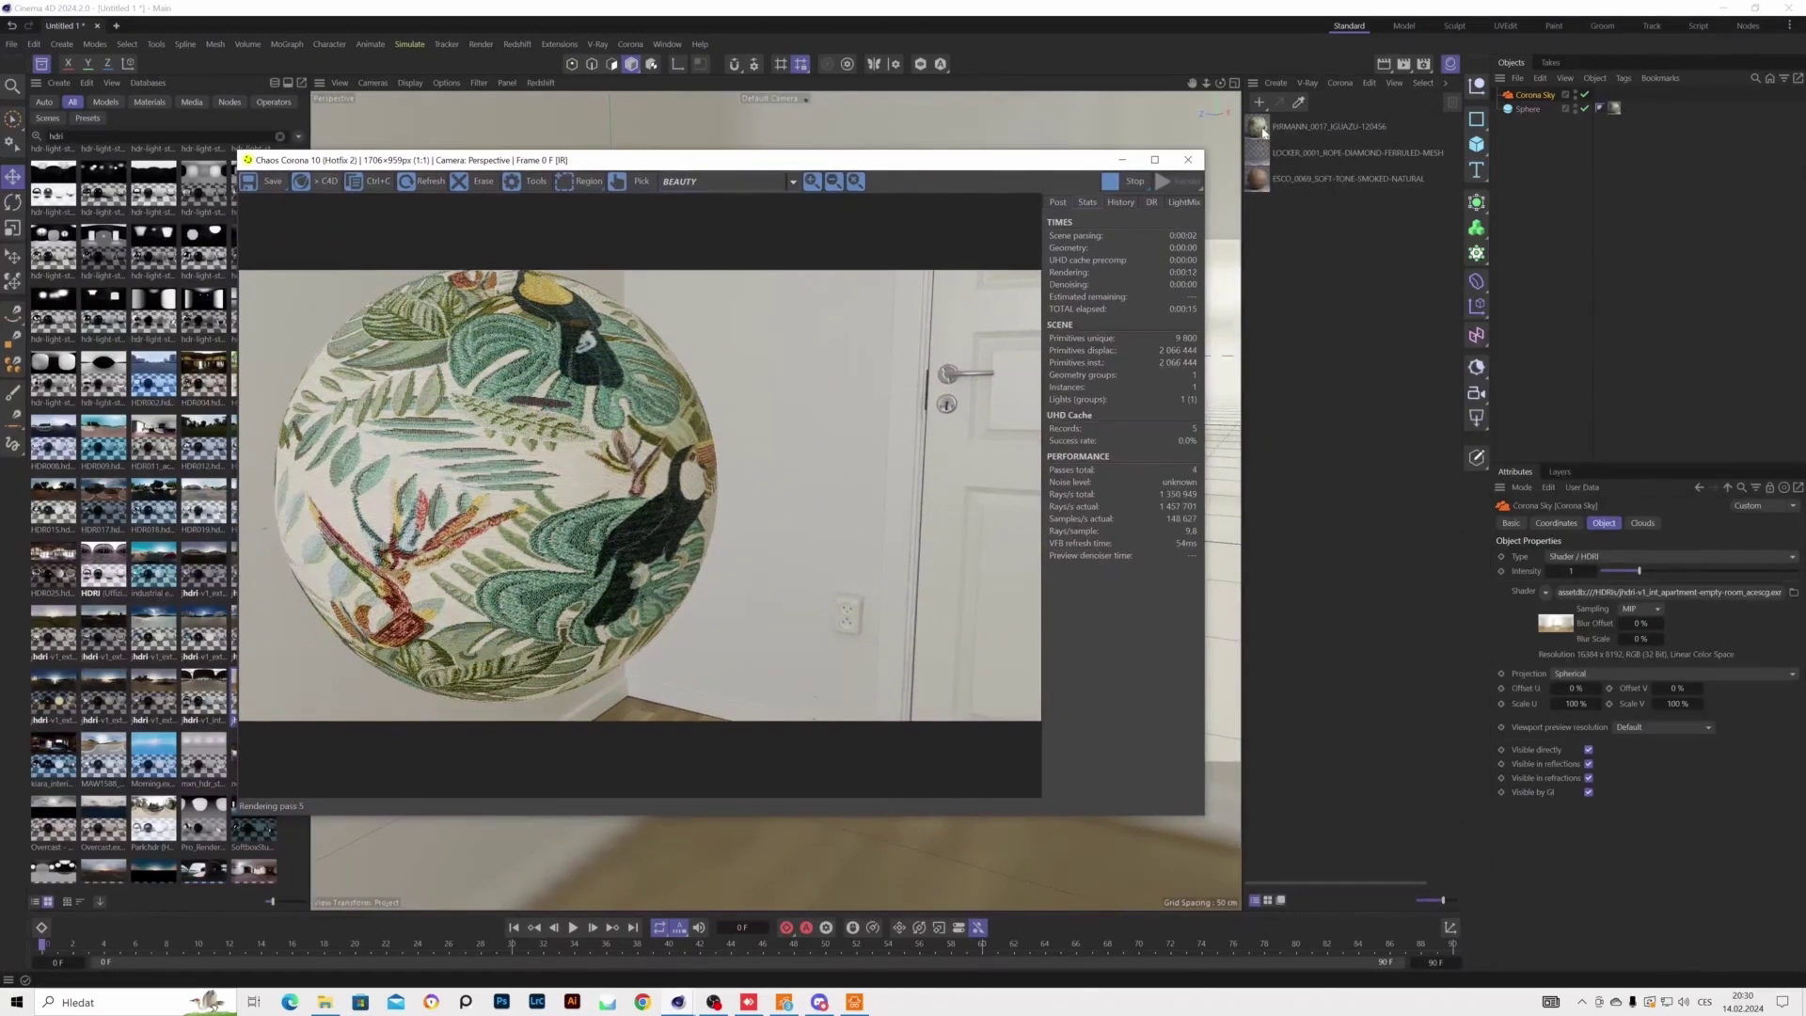
pyautogui.doubleClick(1258, 180)
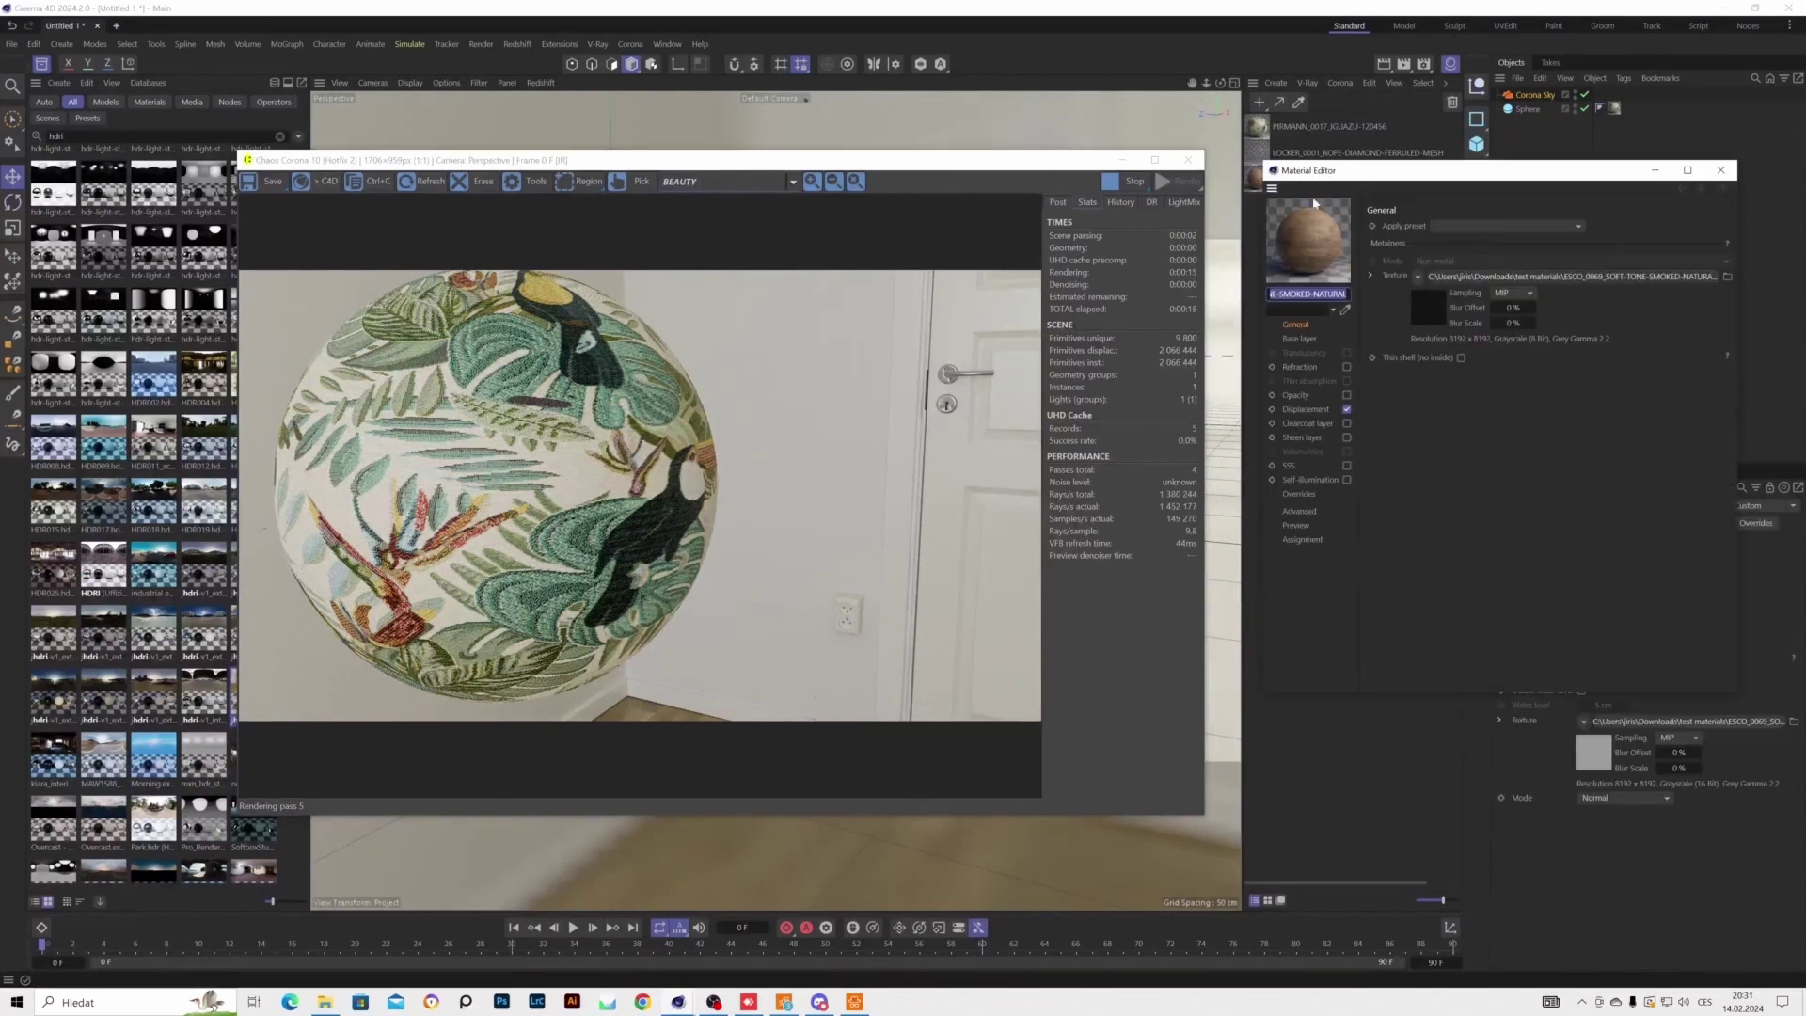
pyautogui.rightClick(1314, 260)
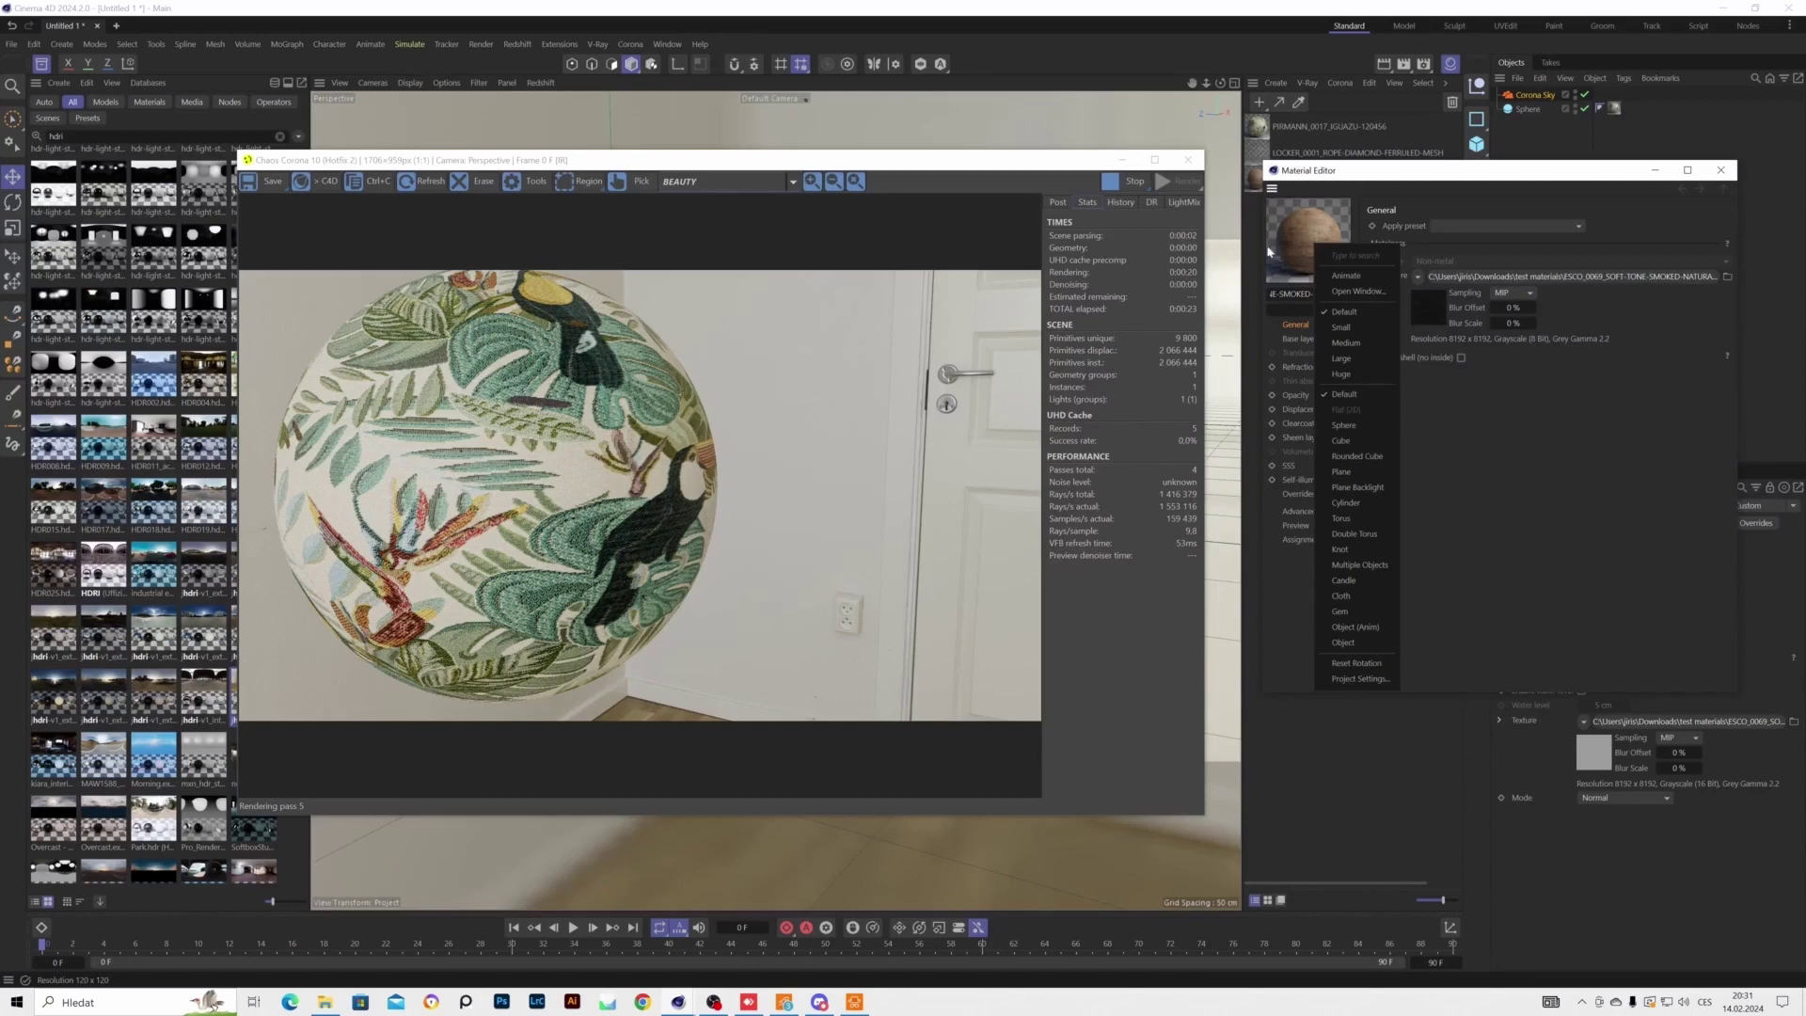
pyautogui.click(1356, 442)
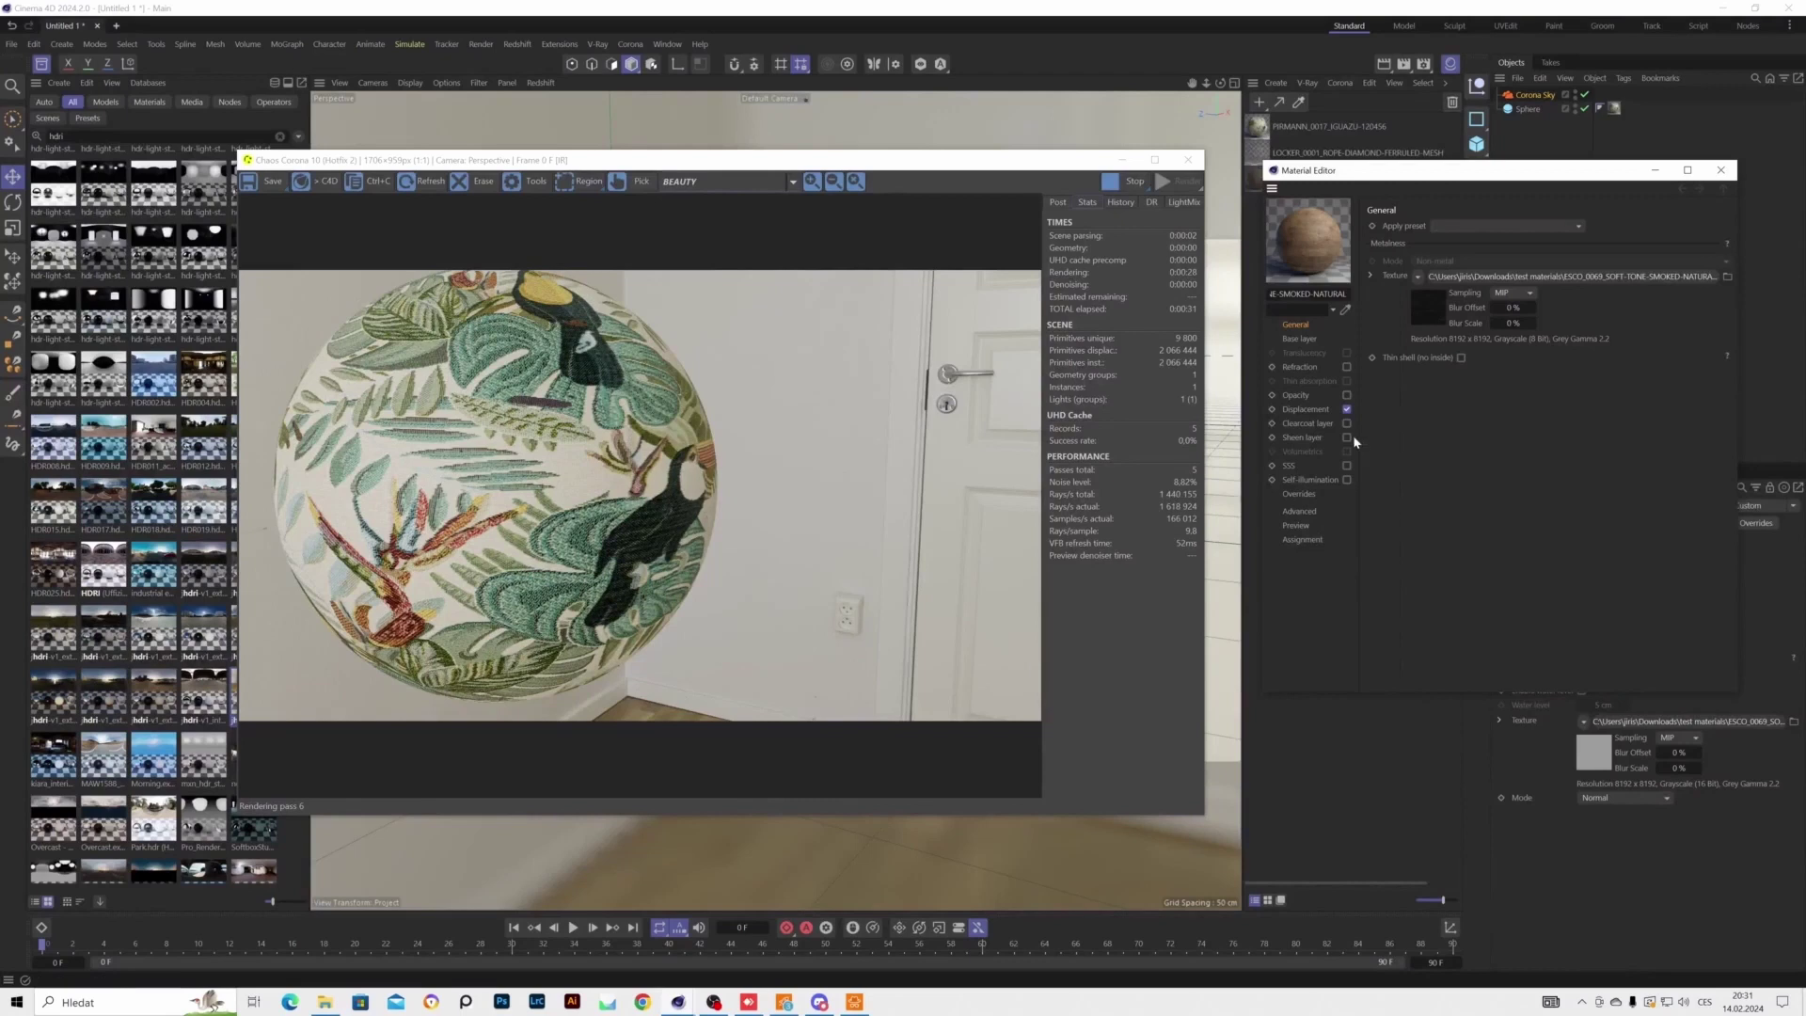
pyautogui.rightClick(1333, 246)
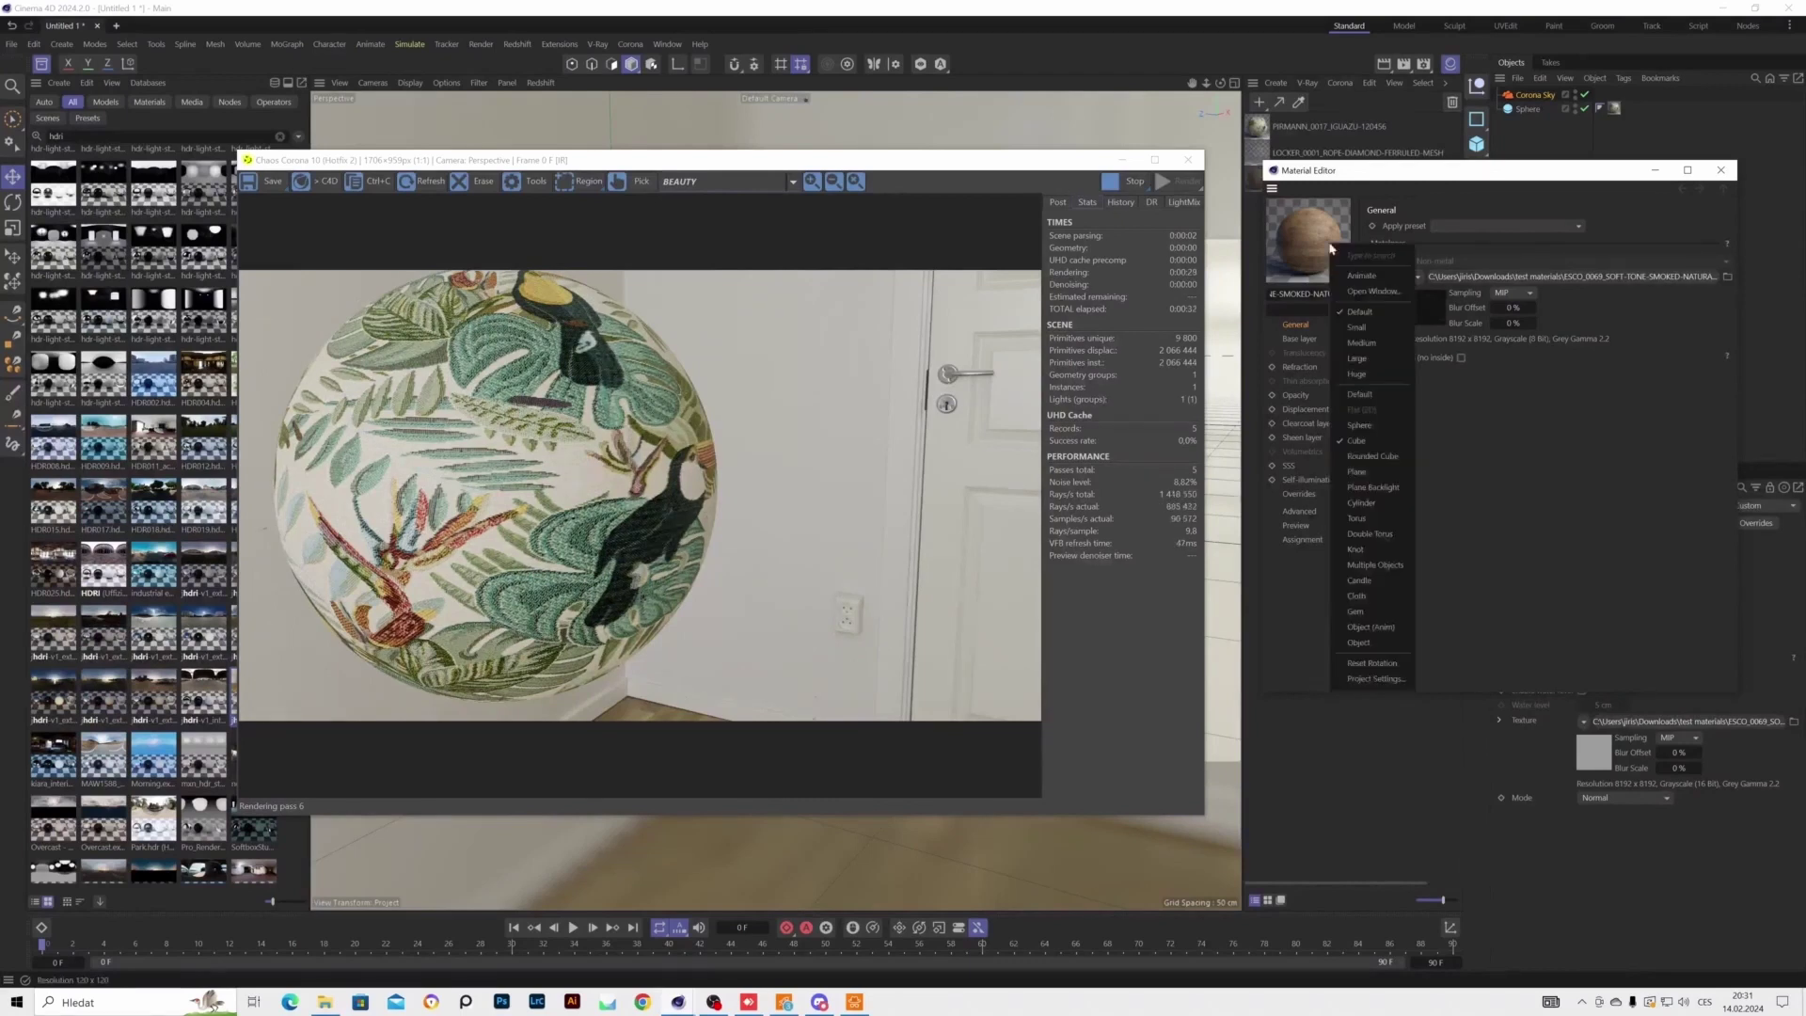
pyautogui.click(1376, 431)
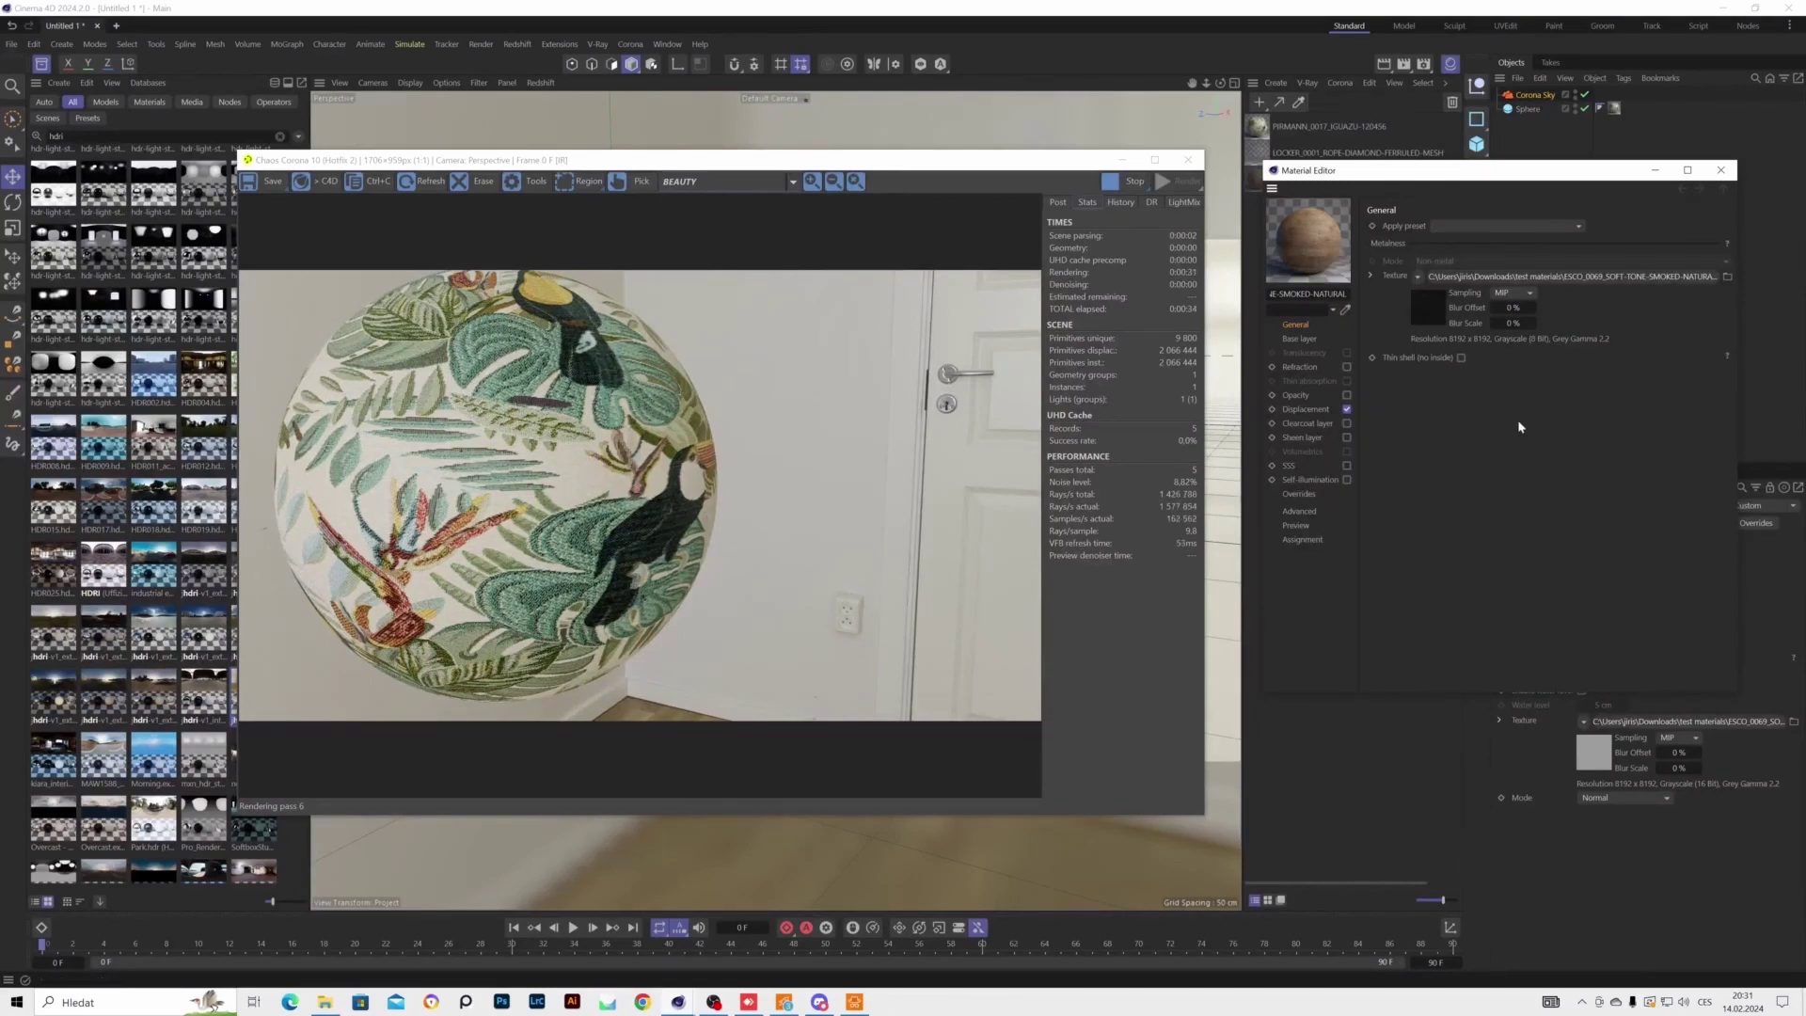
pyautogui.click(1724, 169)
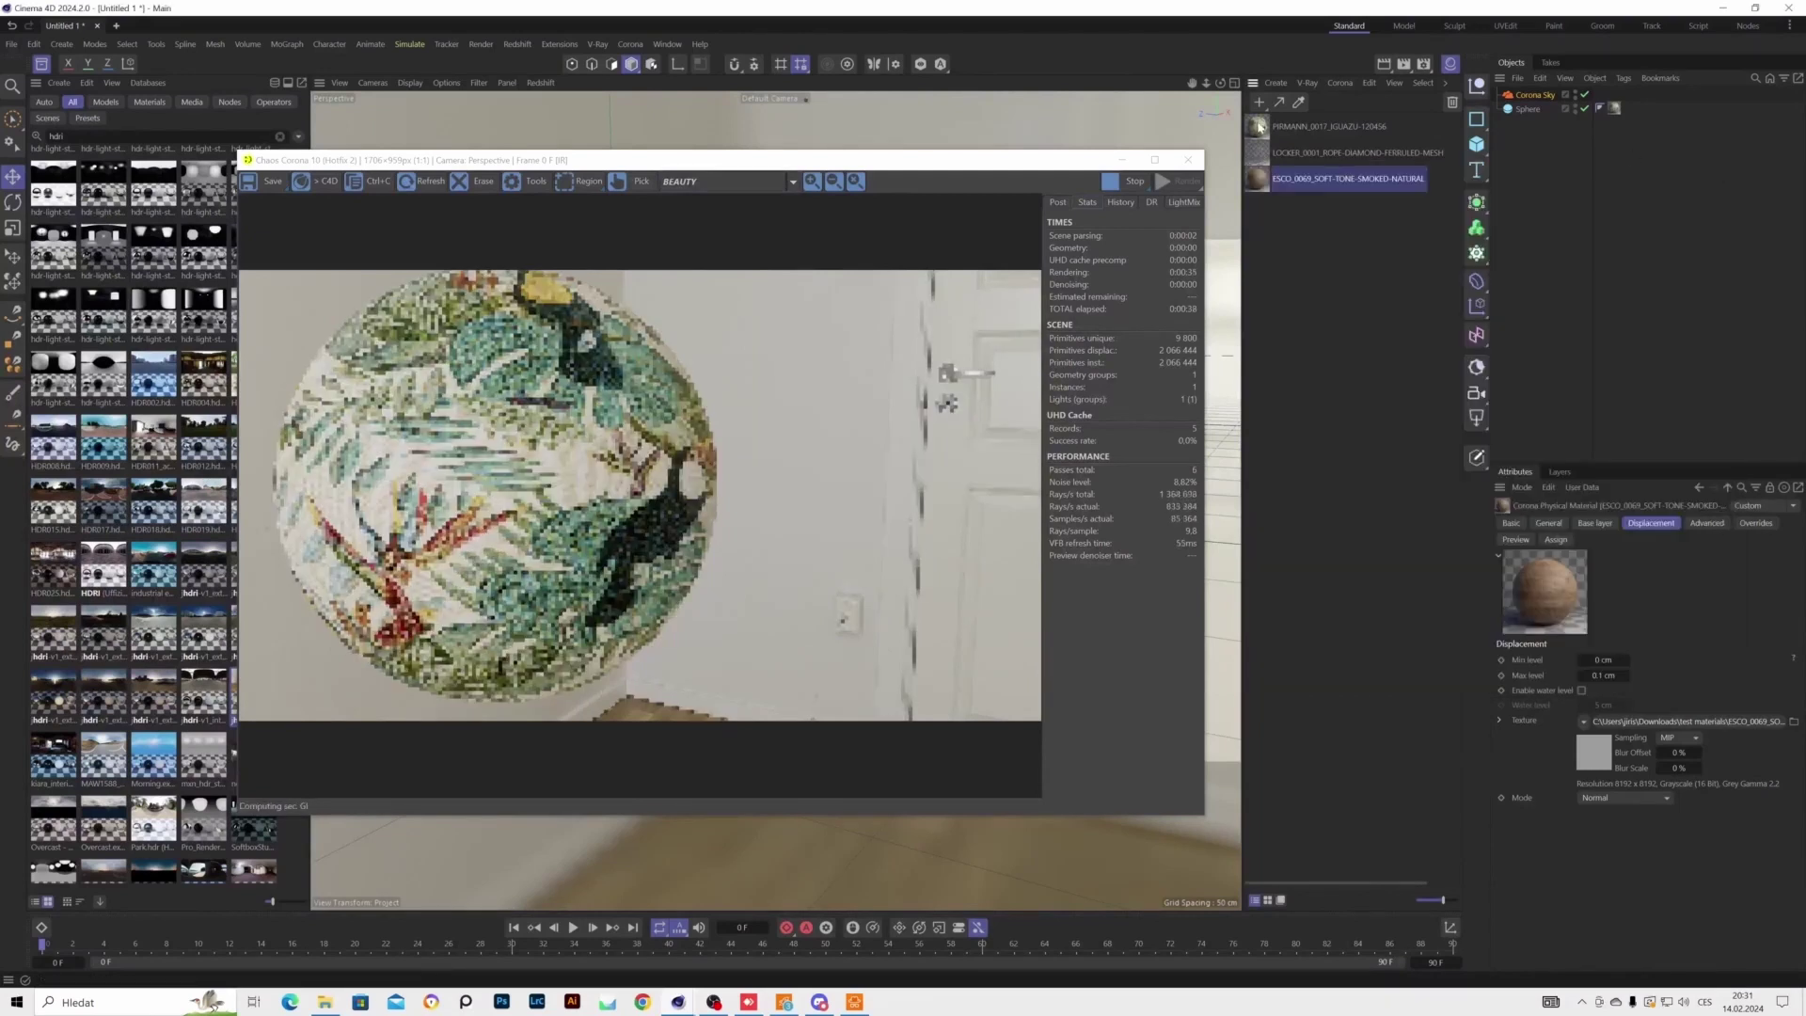